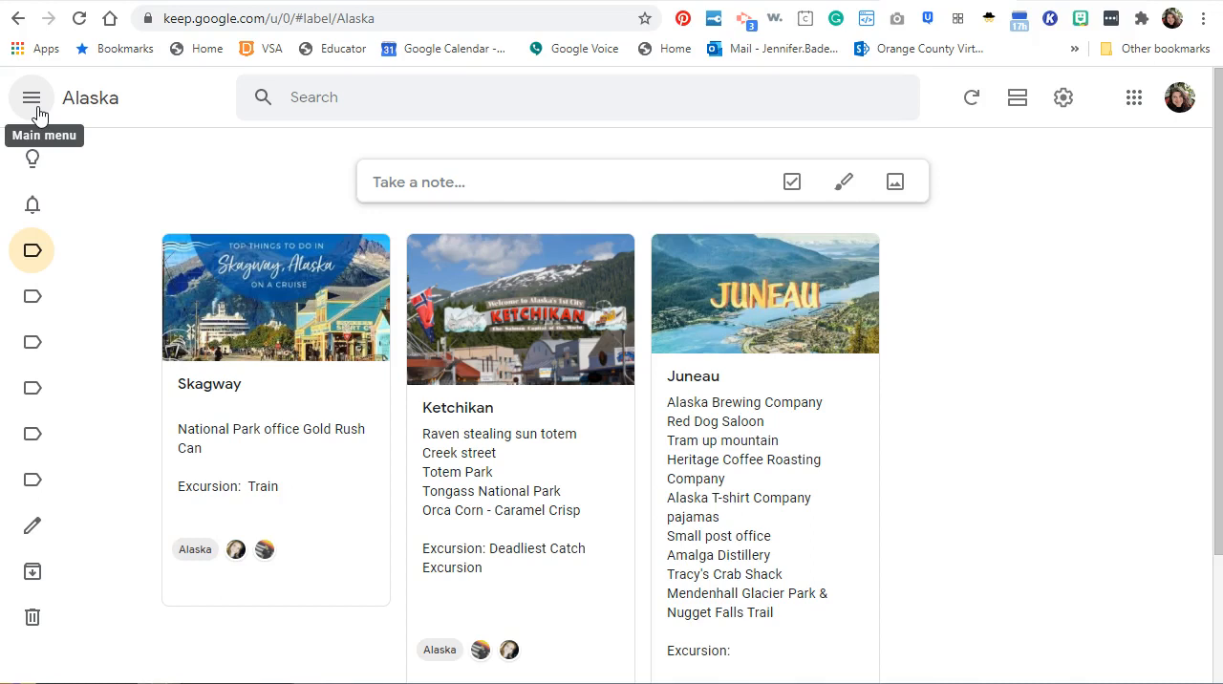
Expand the label list and look through the notes labelled Hyer Solutions and OCVS.
left_click(36, 112)
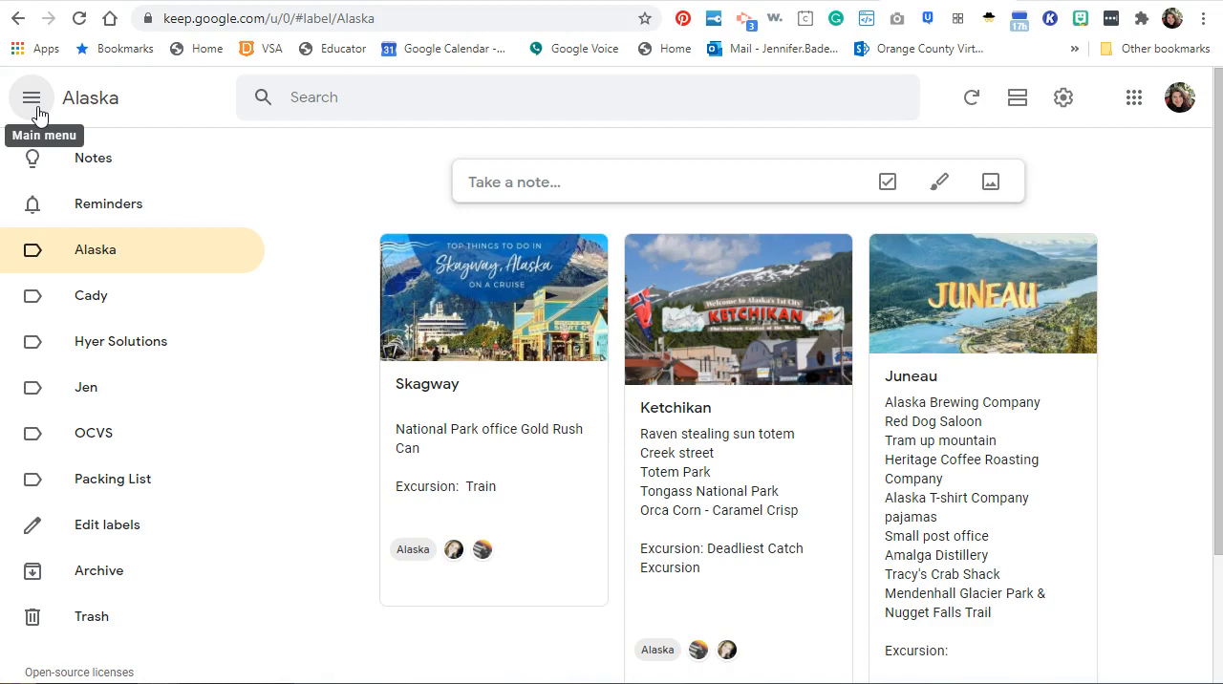
left_click(272, 182)
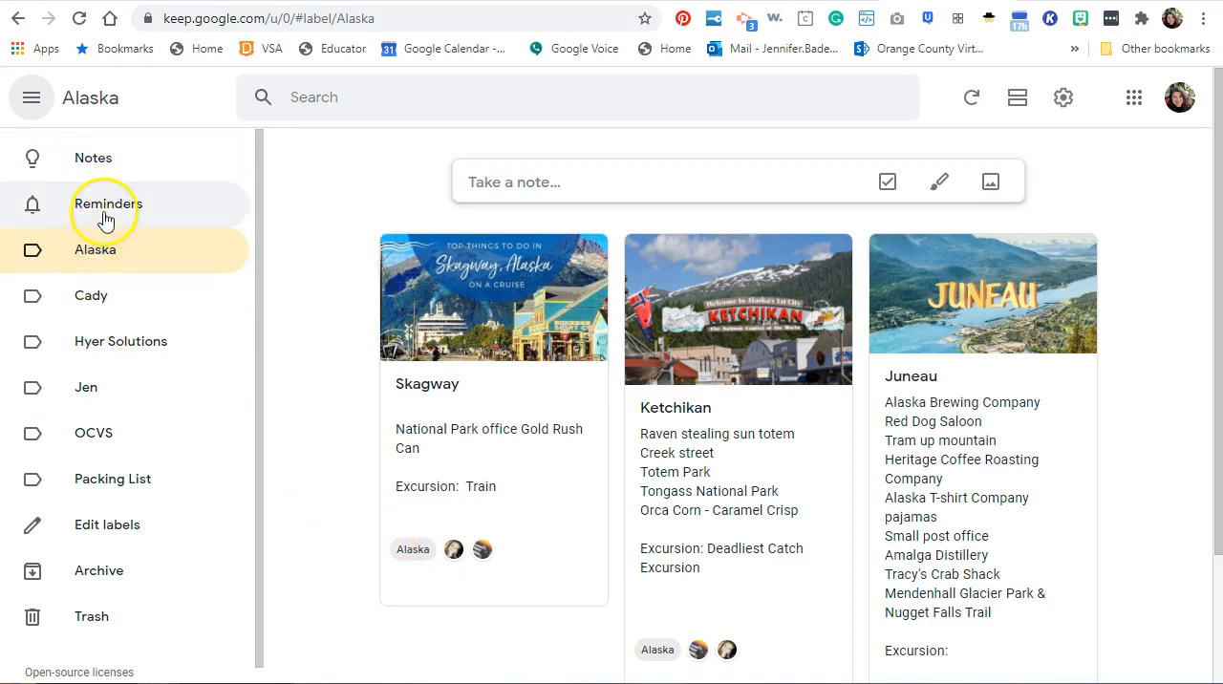
left_click(95, 344)
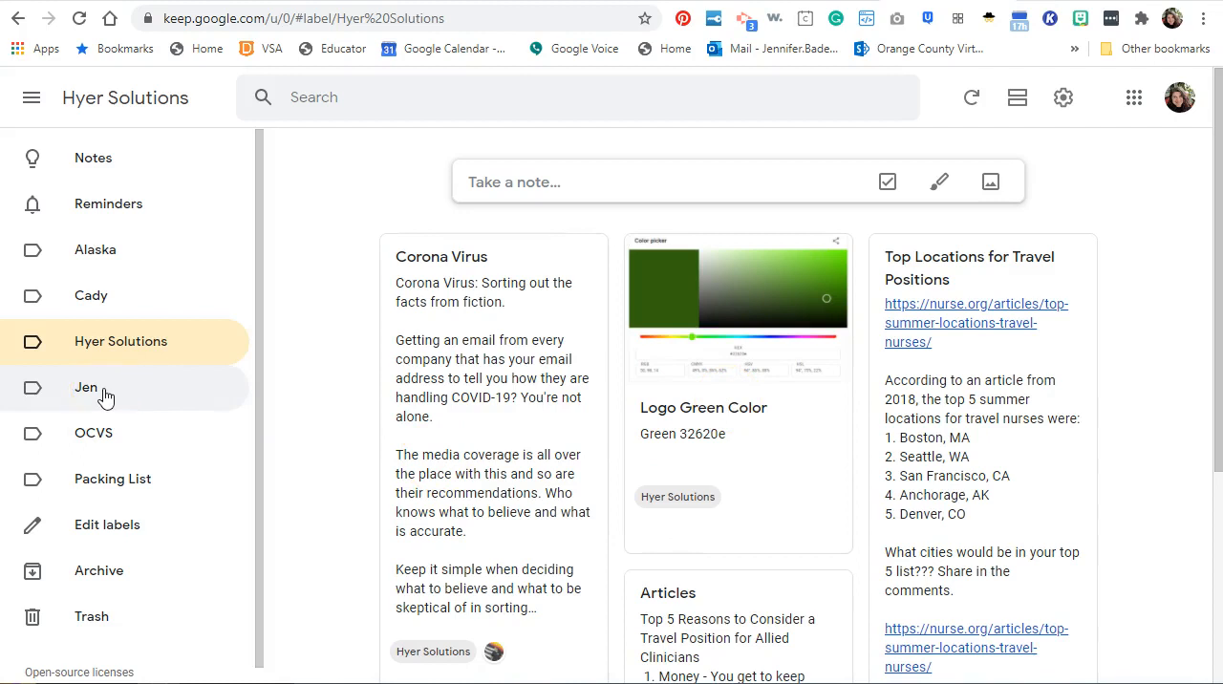
left_click(108, 445)
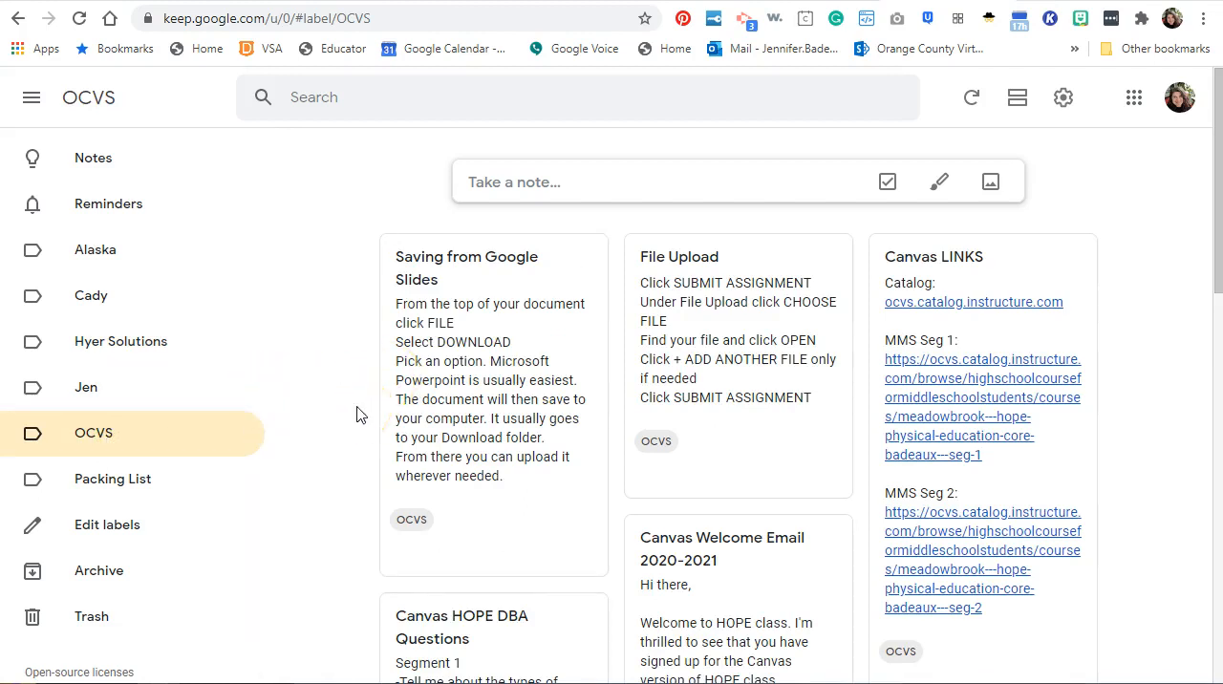
scroll(356, 414, "down", 3)
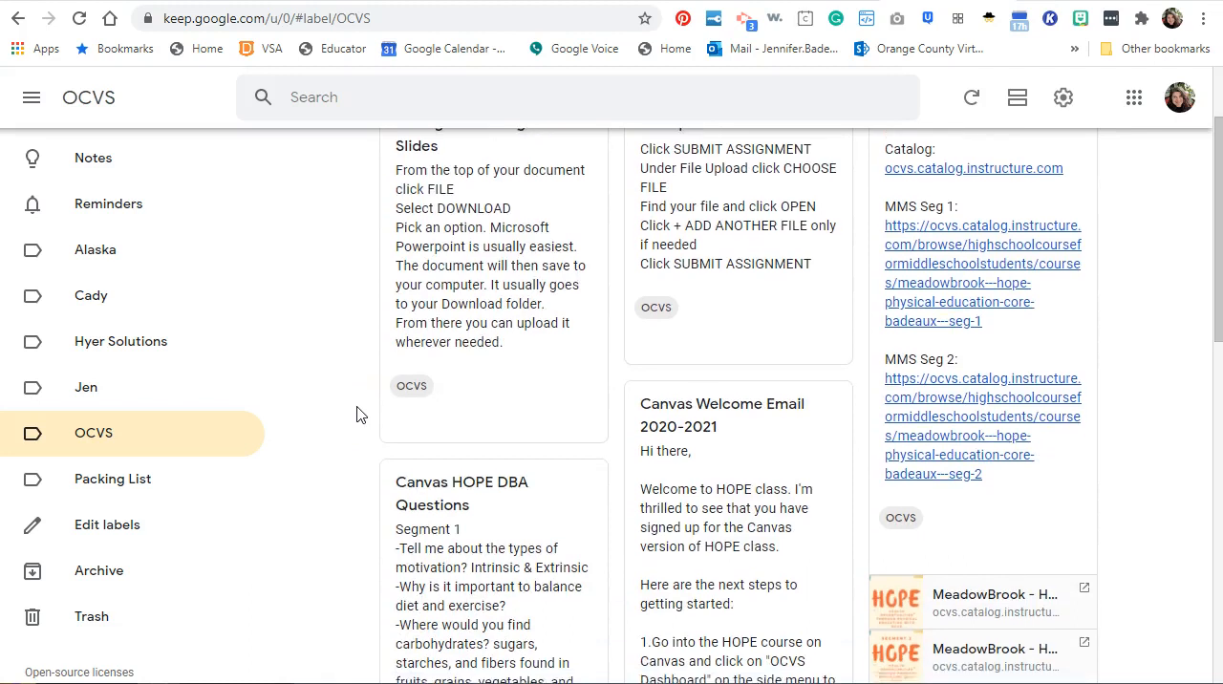
scroll(356, 413, "up", 1)
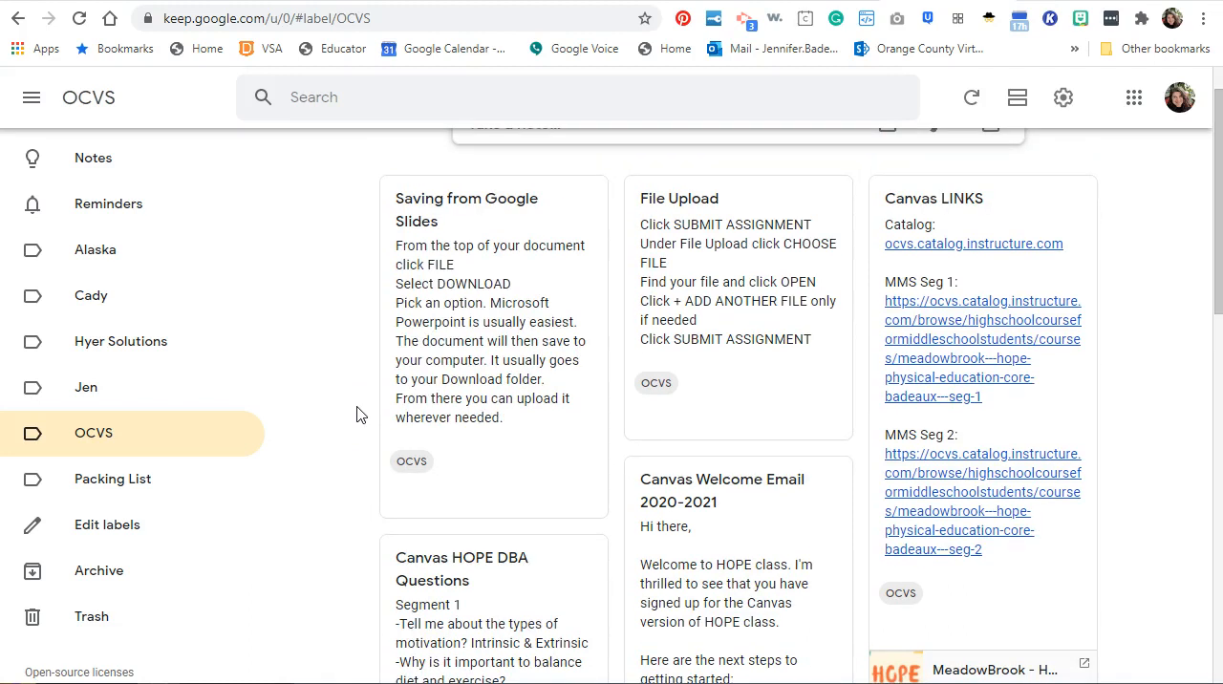
scroll(356, 414, "down", 4)
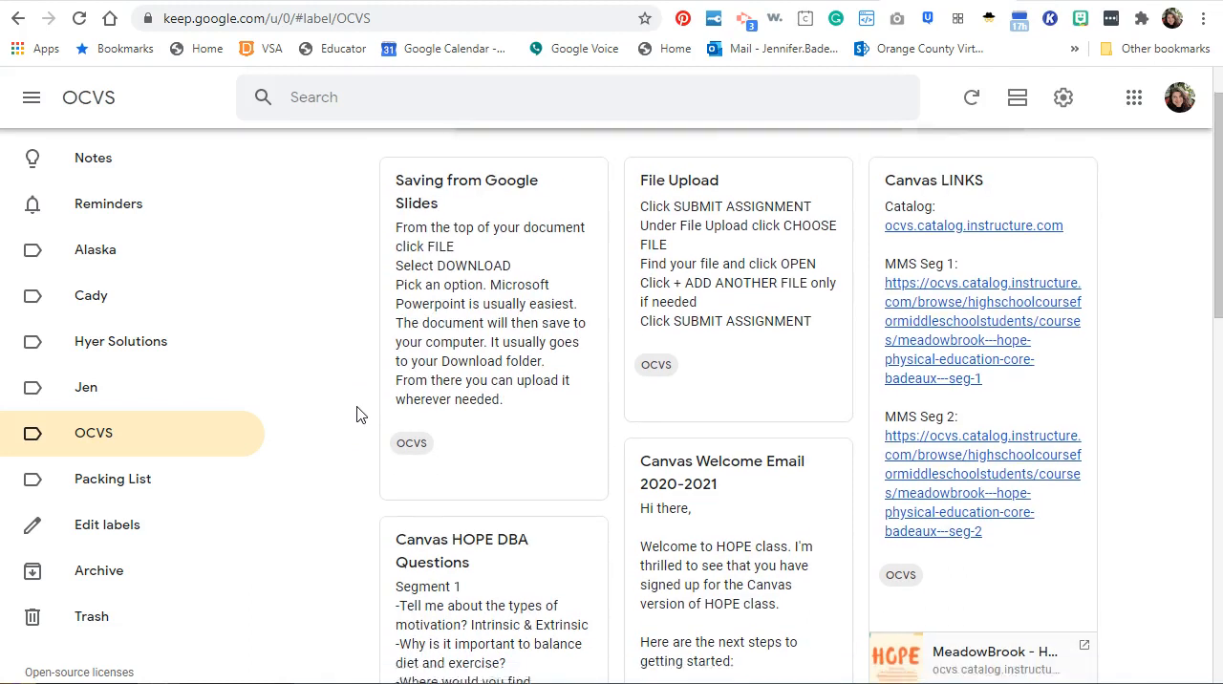
scroll(356, 413, "up", 3)
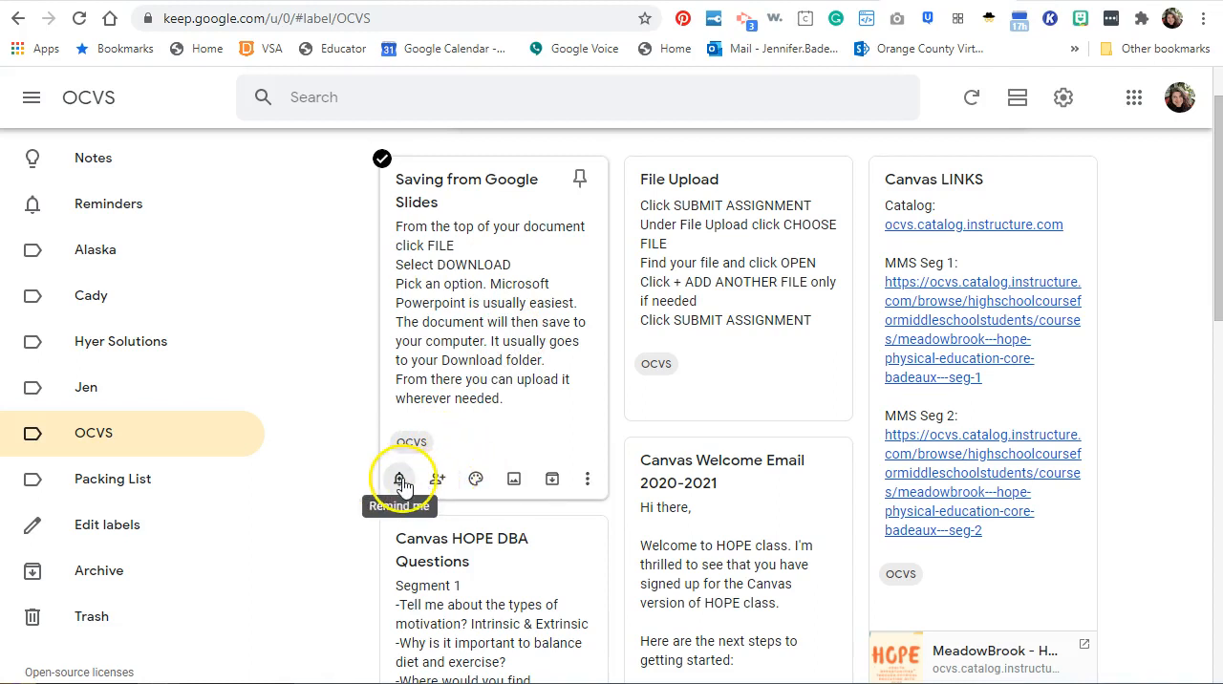
Try a green background on the "Saving from Google Slides" note and restore its default color.
mouse_move(474, 487)
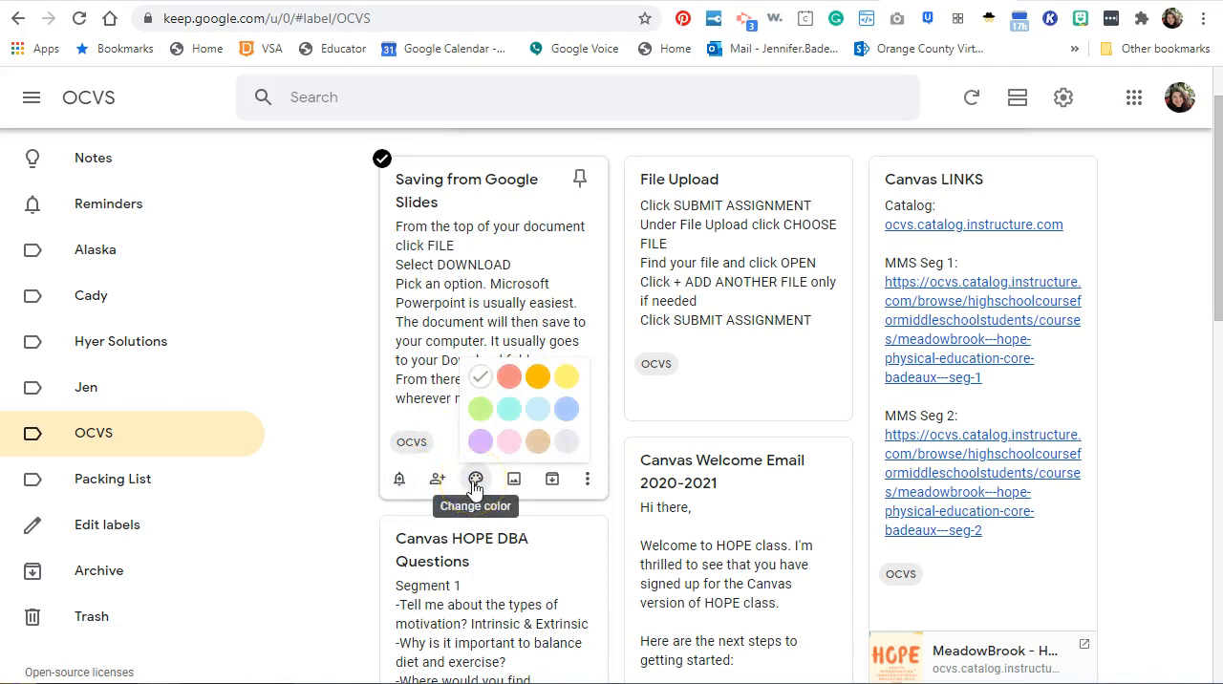
left_click(479, 409)
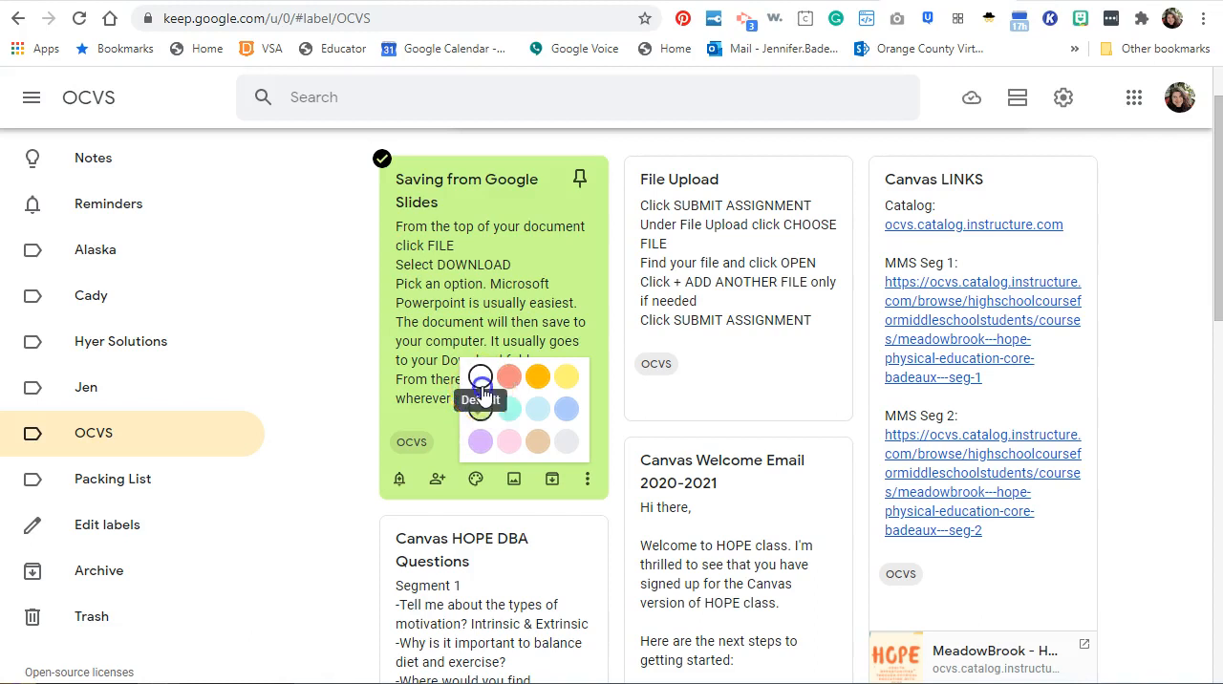
left_click(481, 378)
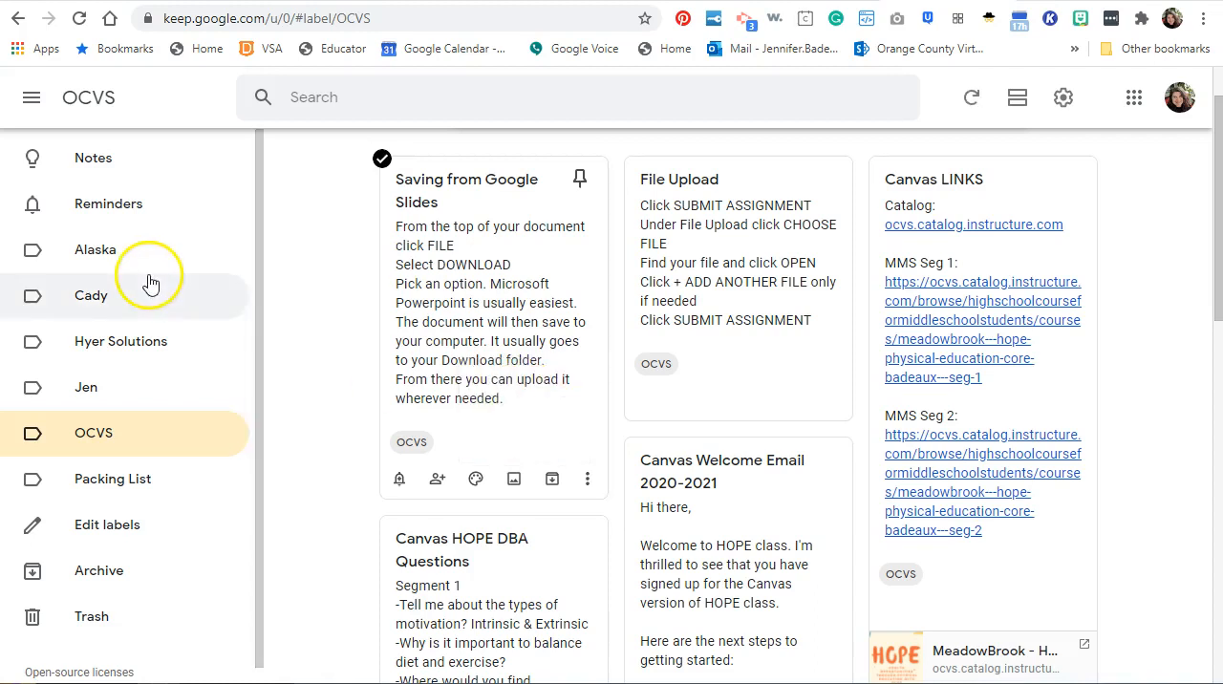
View the Alaska notes, return to the OCVS label and browse through its notes.
left_click(117, 265)
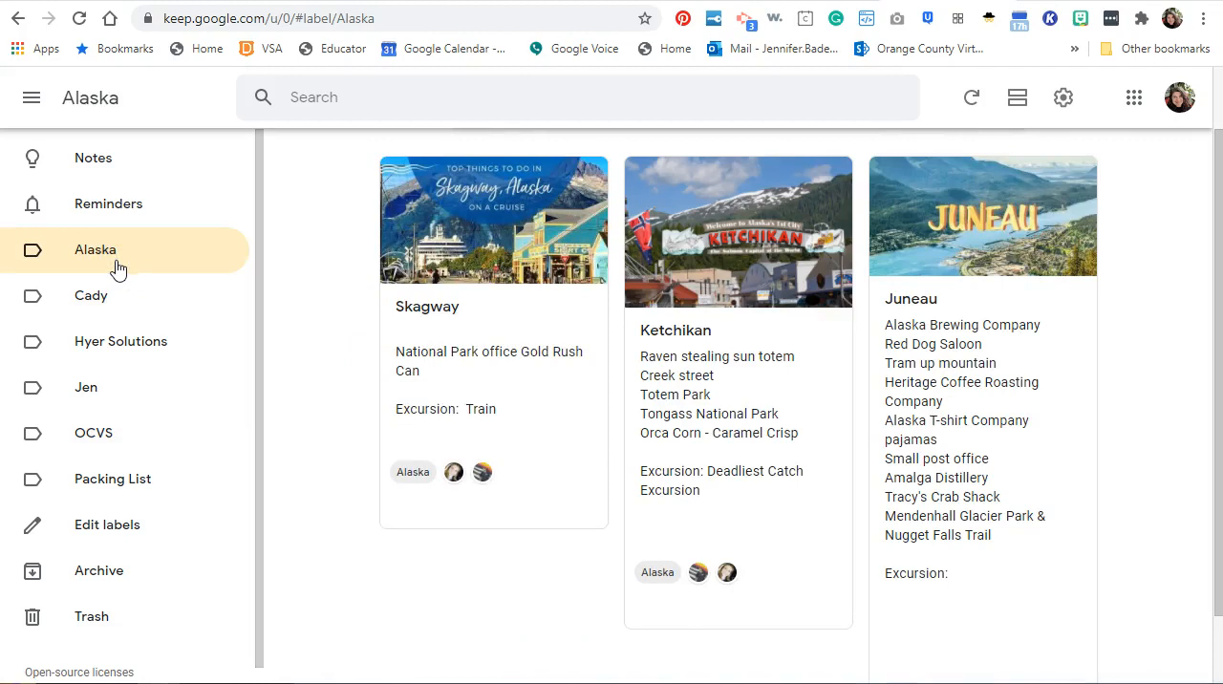
left_click(85, 439)
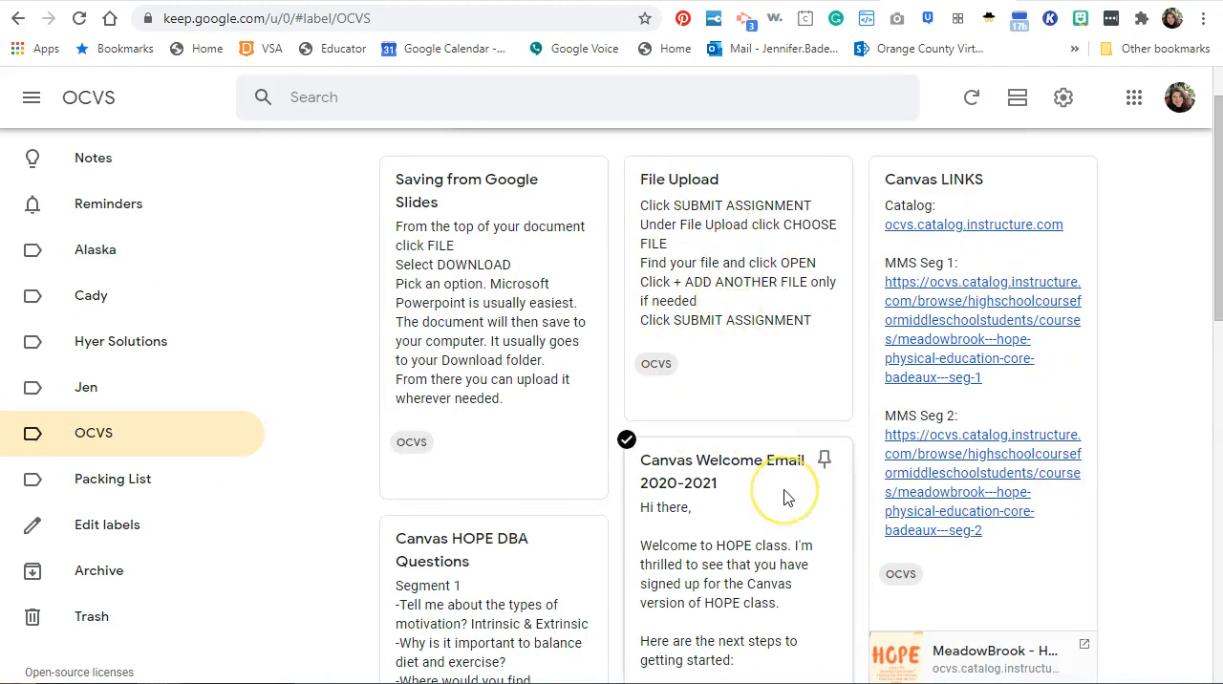
scroll(785, 496, "down", 1)
scroll(785, 495, "down", 1)
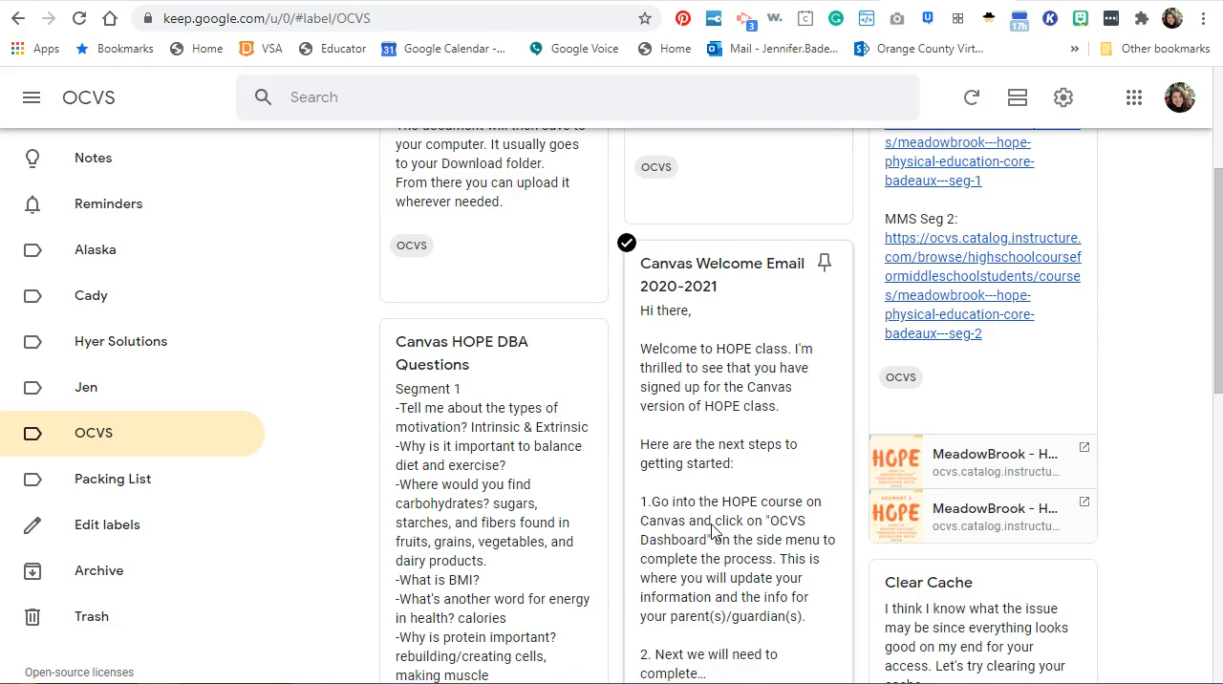
scroll(712, 532, "down", 3)
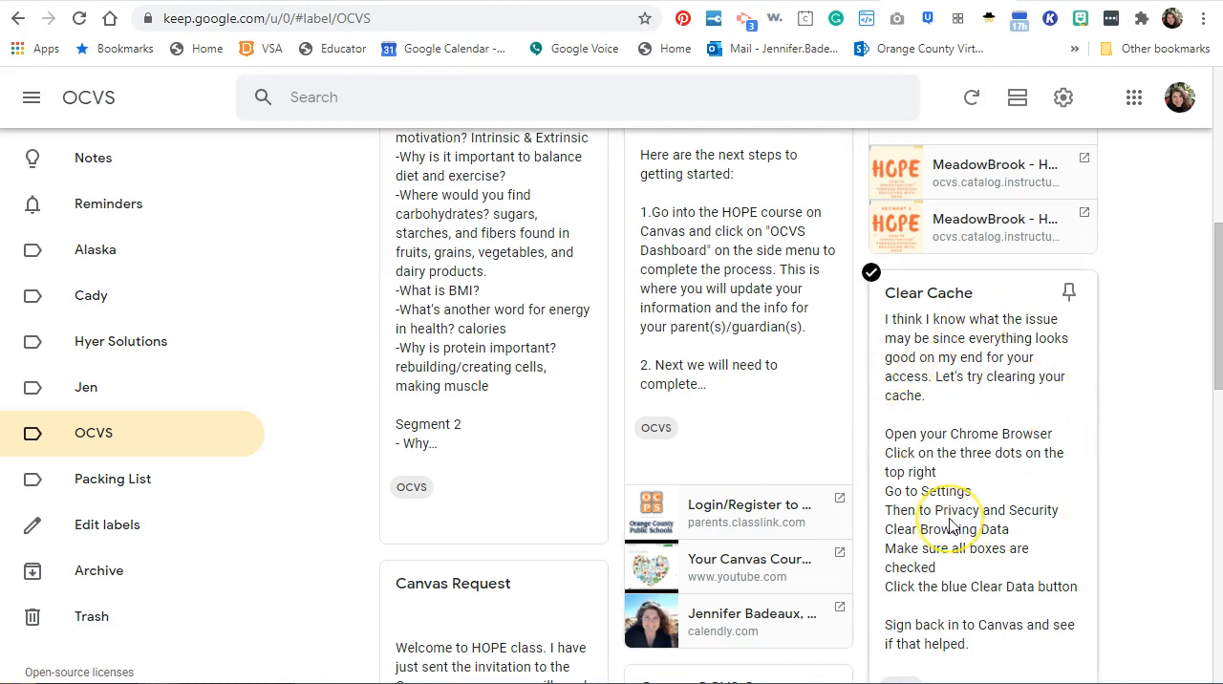
scroll(951, 525, "down", 2)
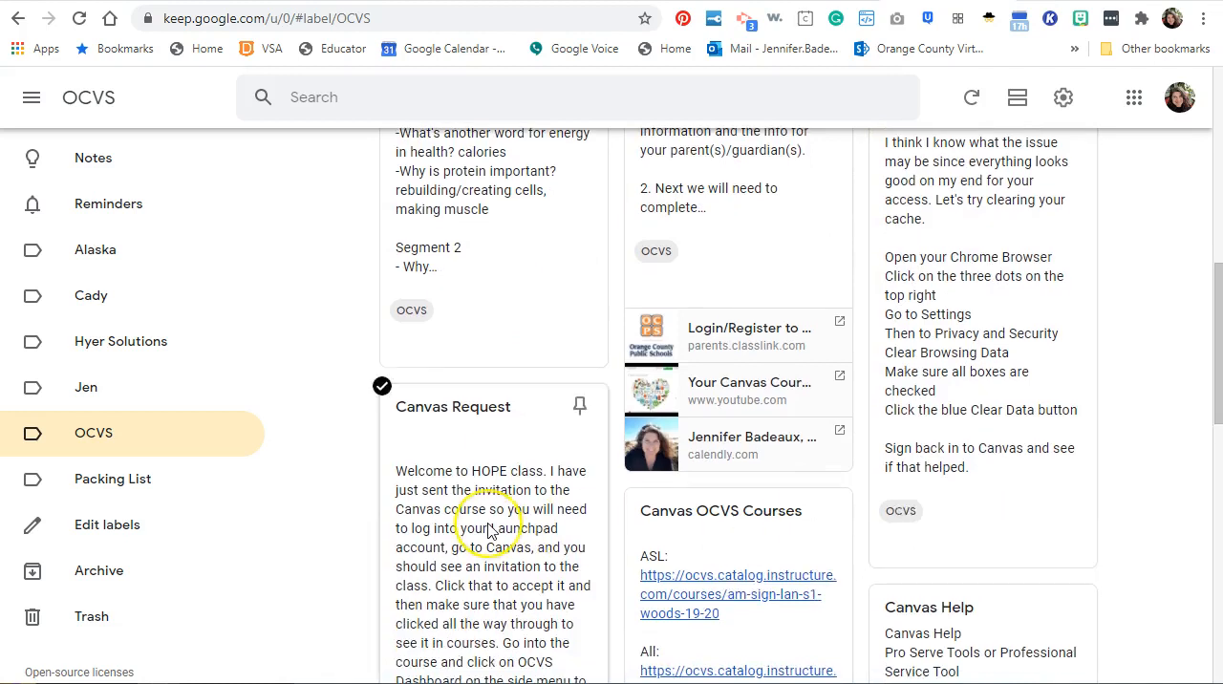
scroll(482, 532, "down", 6)
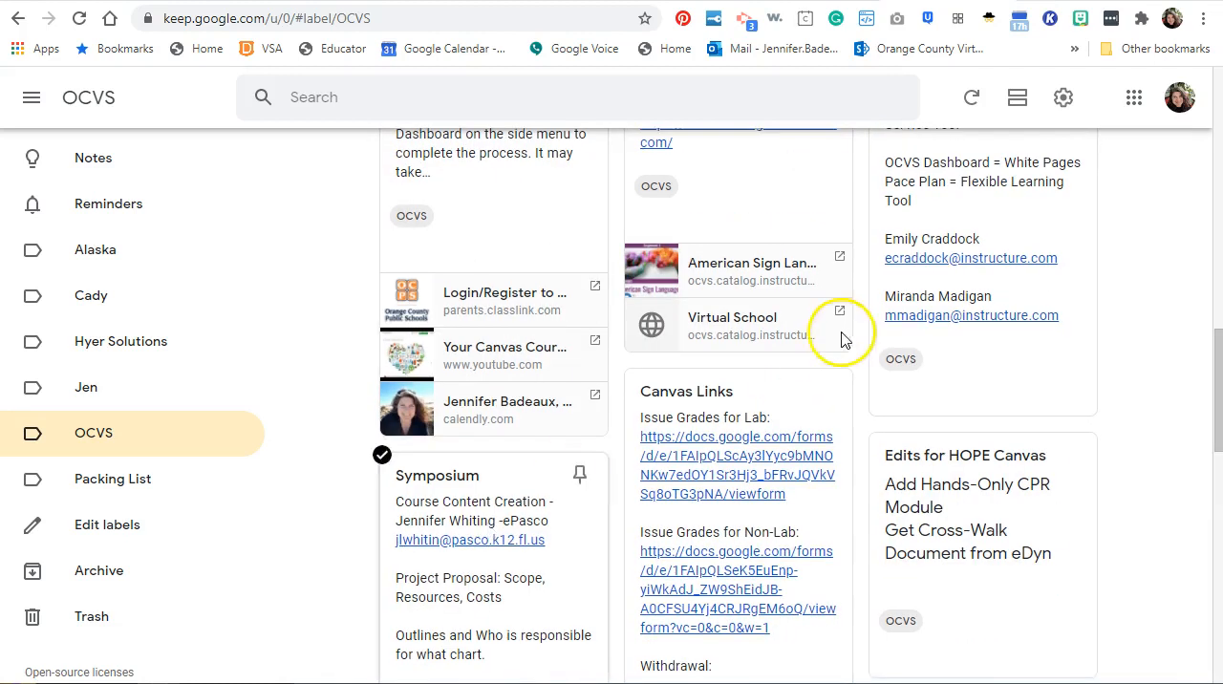
scroll(628, 530, "down", 1)
scroll(627, 530, "down", 5)
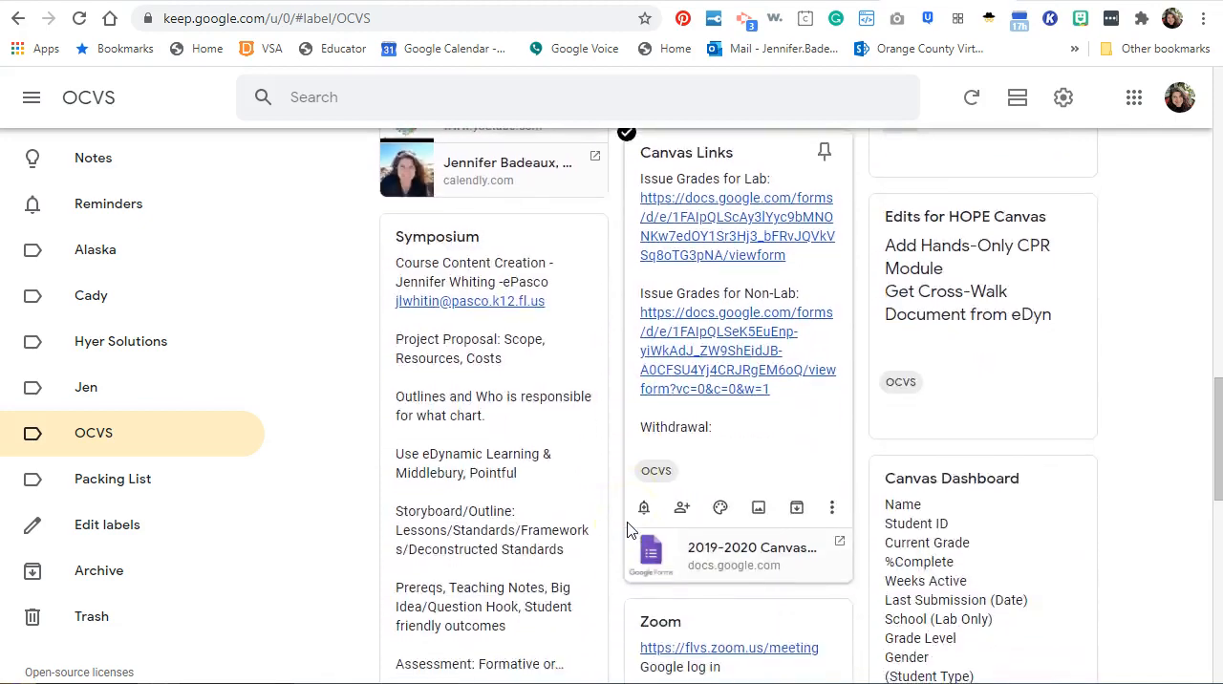
scroll(627, 530, "up", 12)
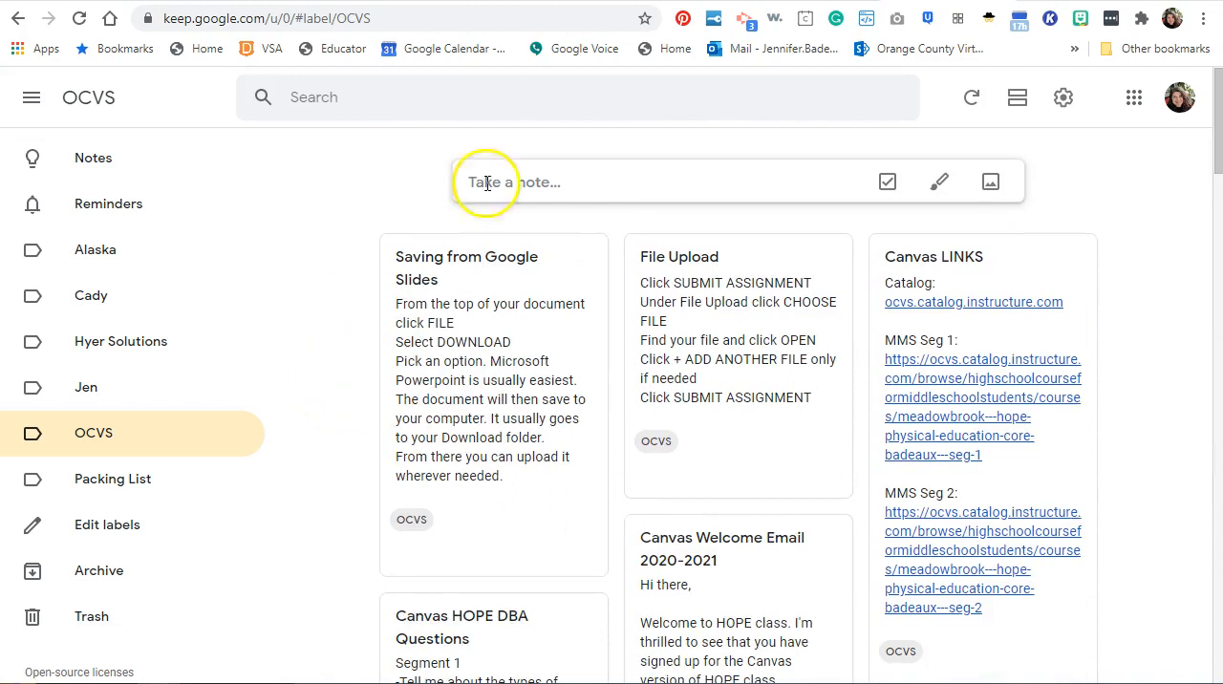
left_click(533, 169)
left_click(485, 178)
left_click(456, 181)
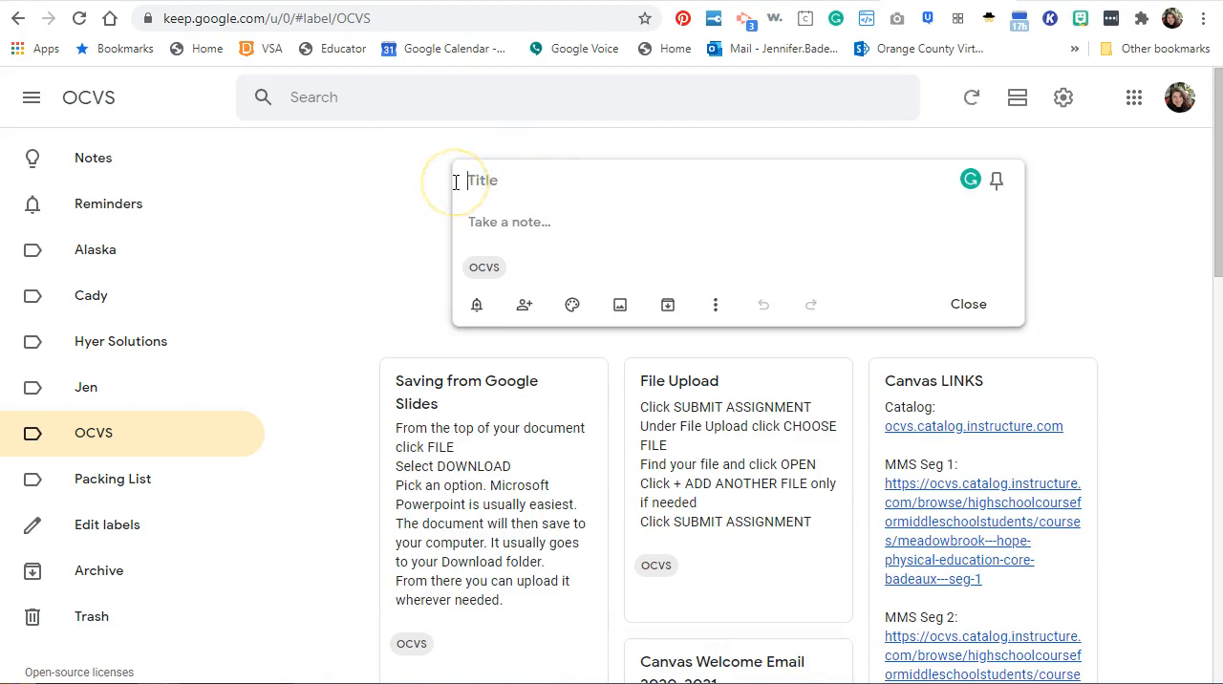
left_click(967, 304)
Create a new note under the OCVS label with the title "To-Do List".
left_click(527, 183)
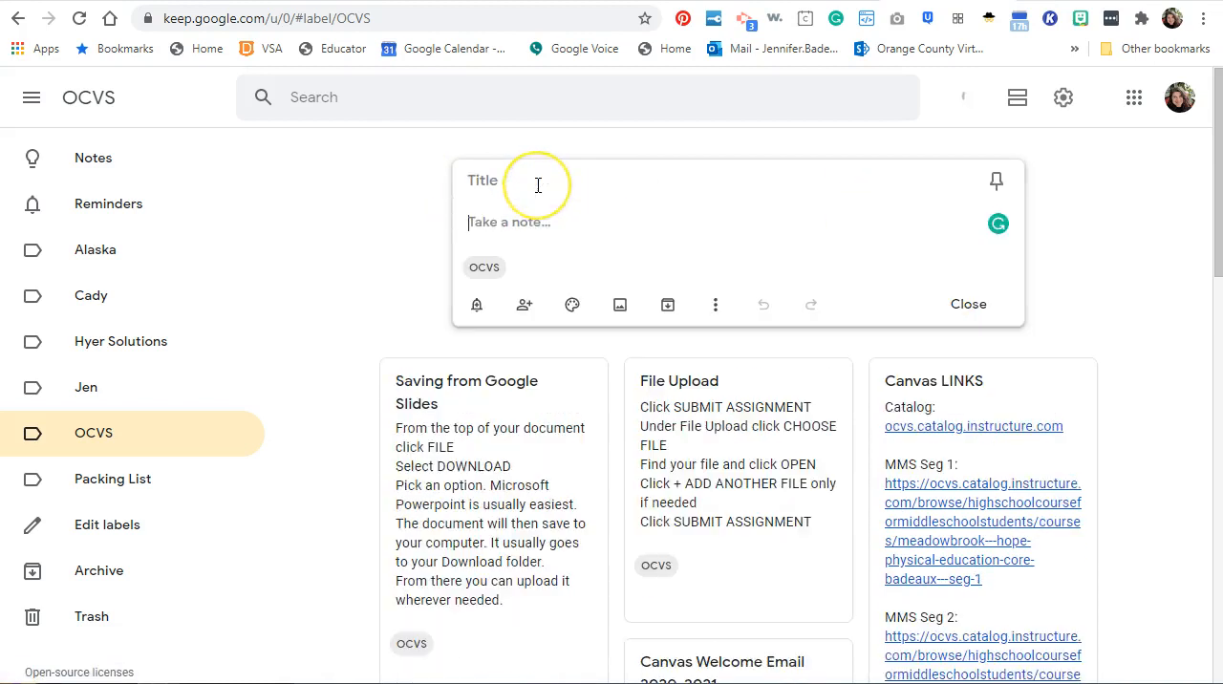
left_click(503, 167)
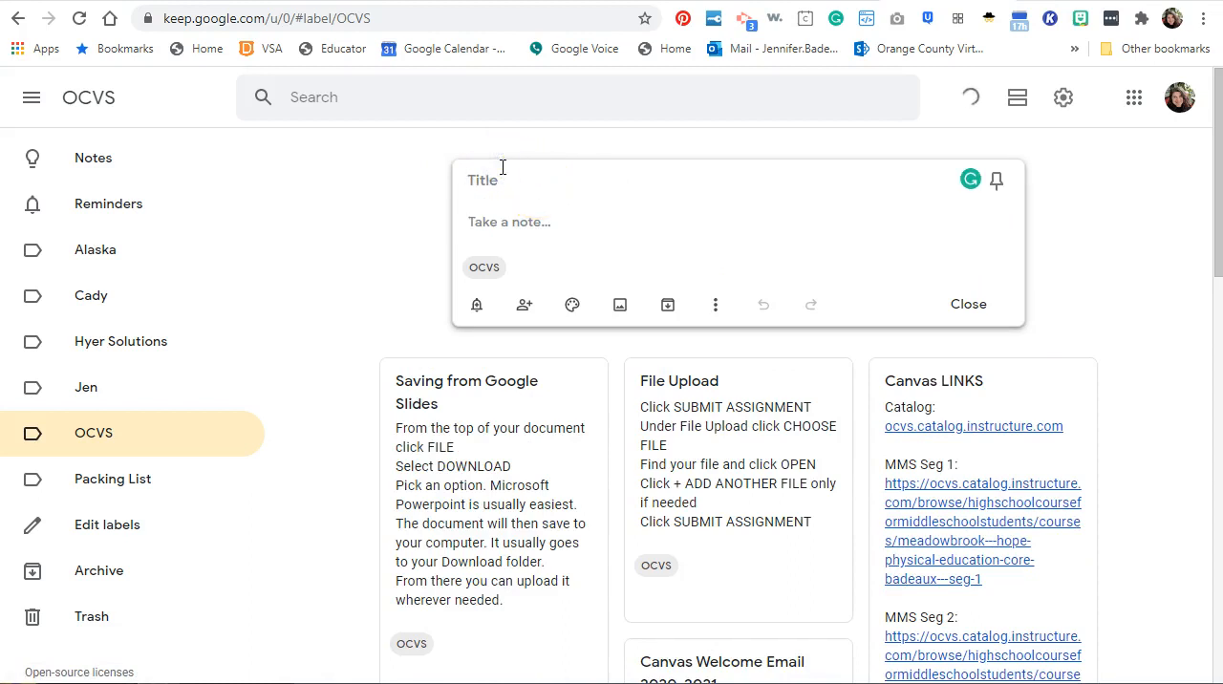
type("To-Do List")
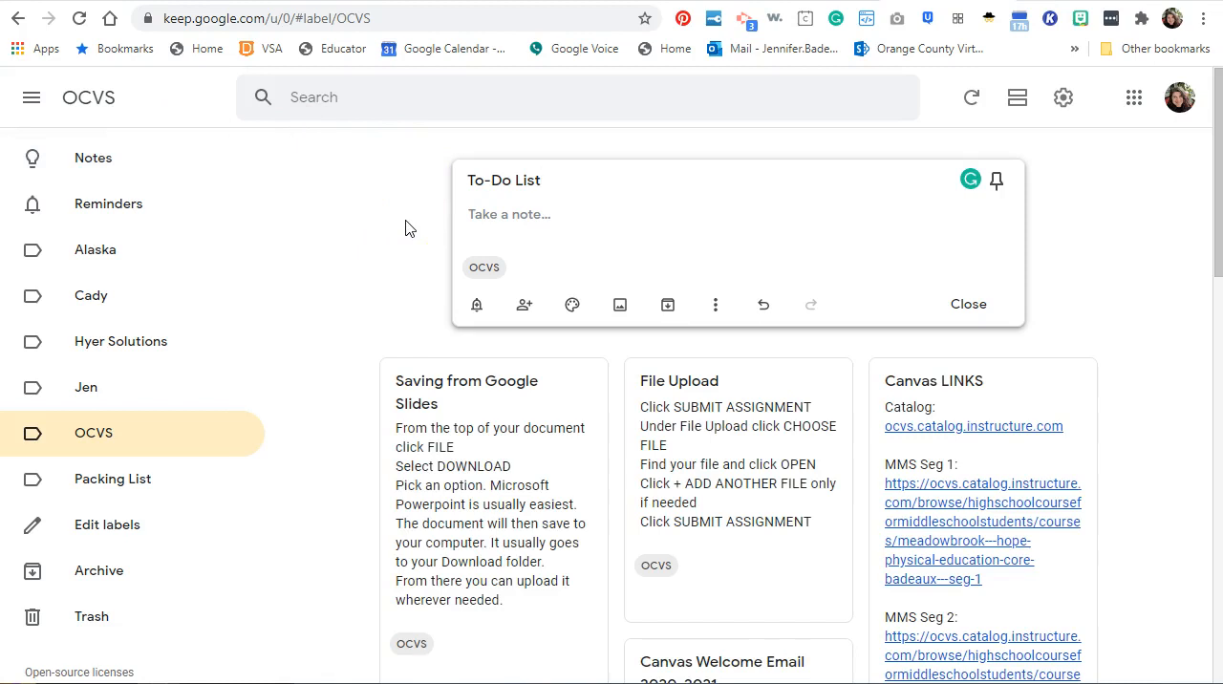
Enter a body line in the To-Do List note about calling a named child's mom, ending with "re: questions".
left_click(547, 217)
type("Call Geo")
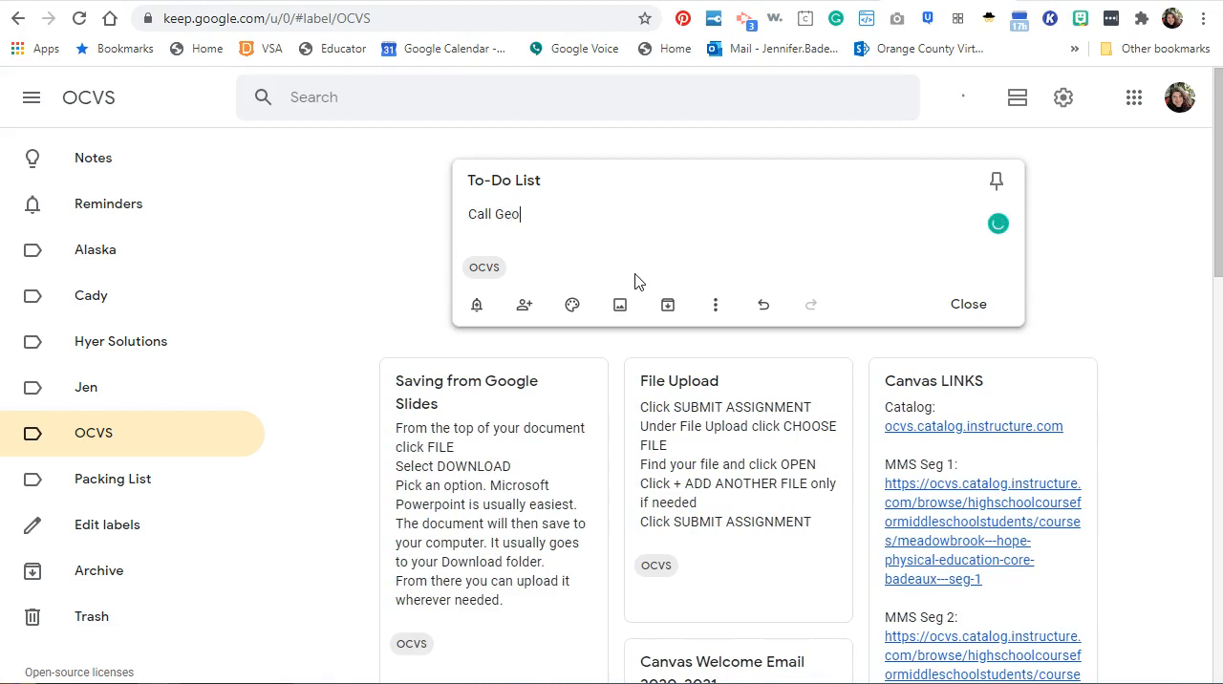
type("rge's Mom re: questions")
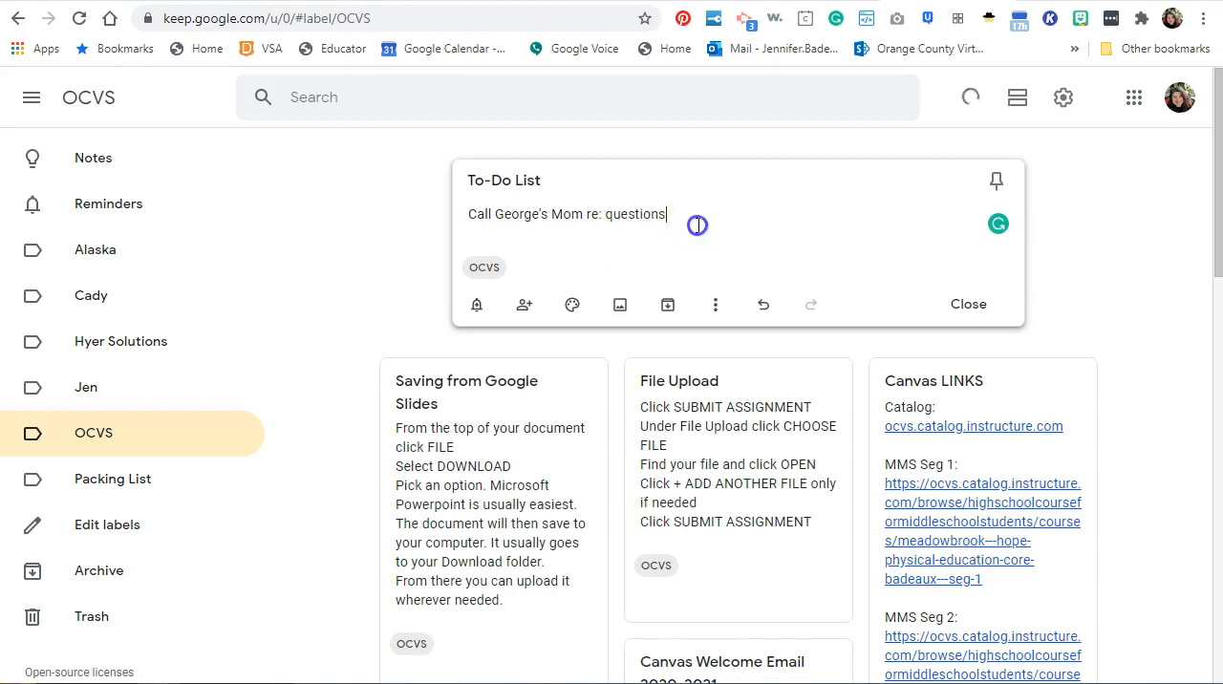
key("Return")
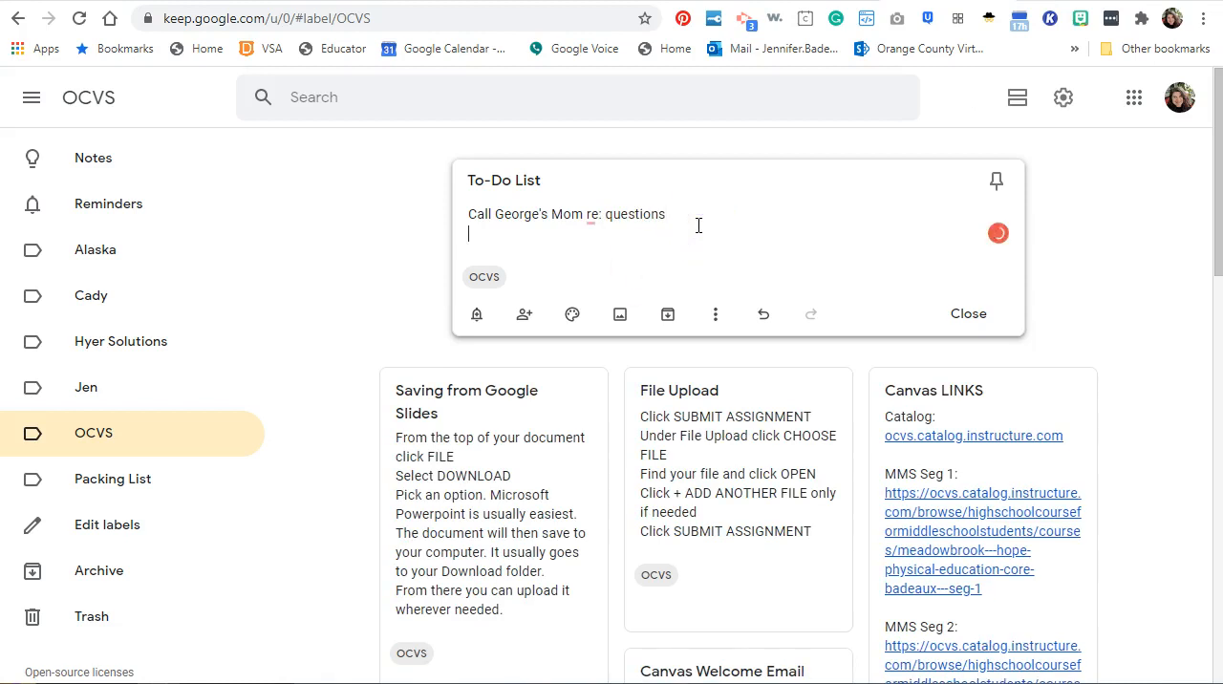
Convert the To-Do List note's text into a checkbox list and mark the call item as completed.
left_click_drag(679, 213, 469, 213)
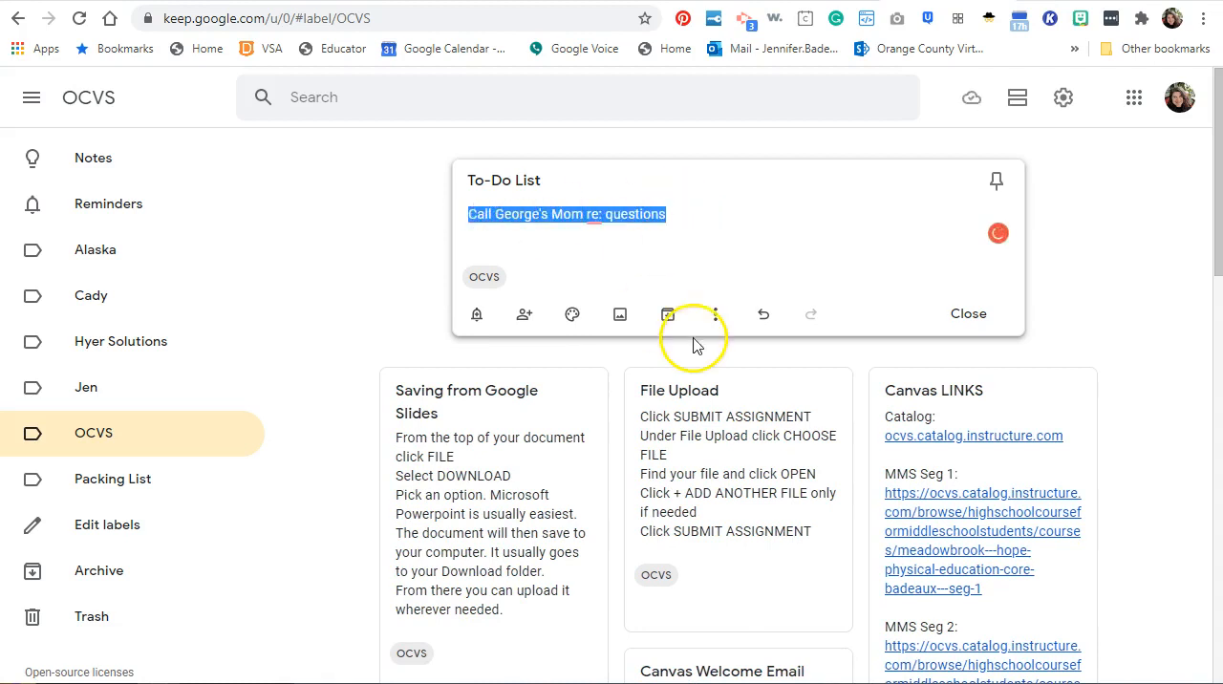
left_click(715, 315)
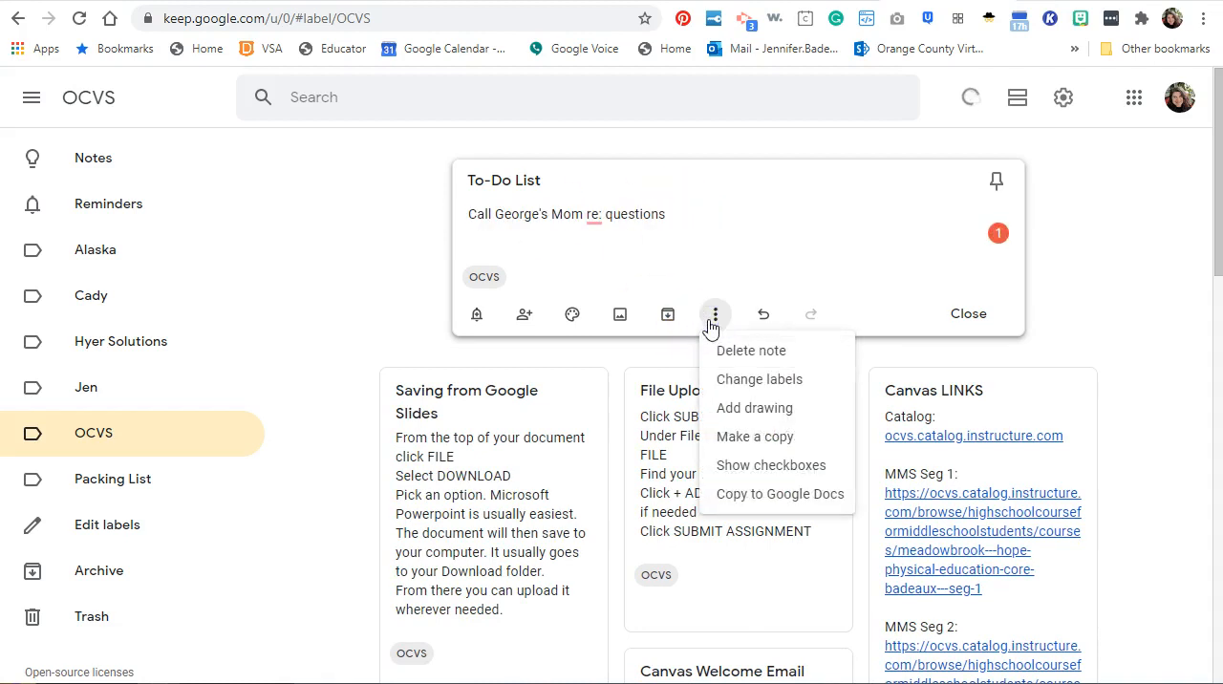
left_click(738, 463)
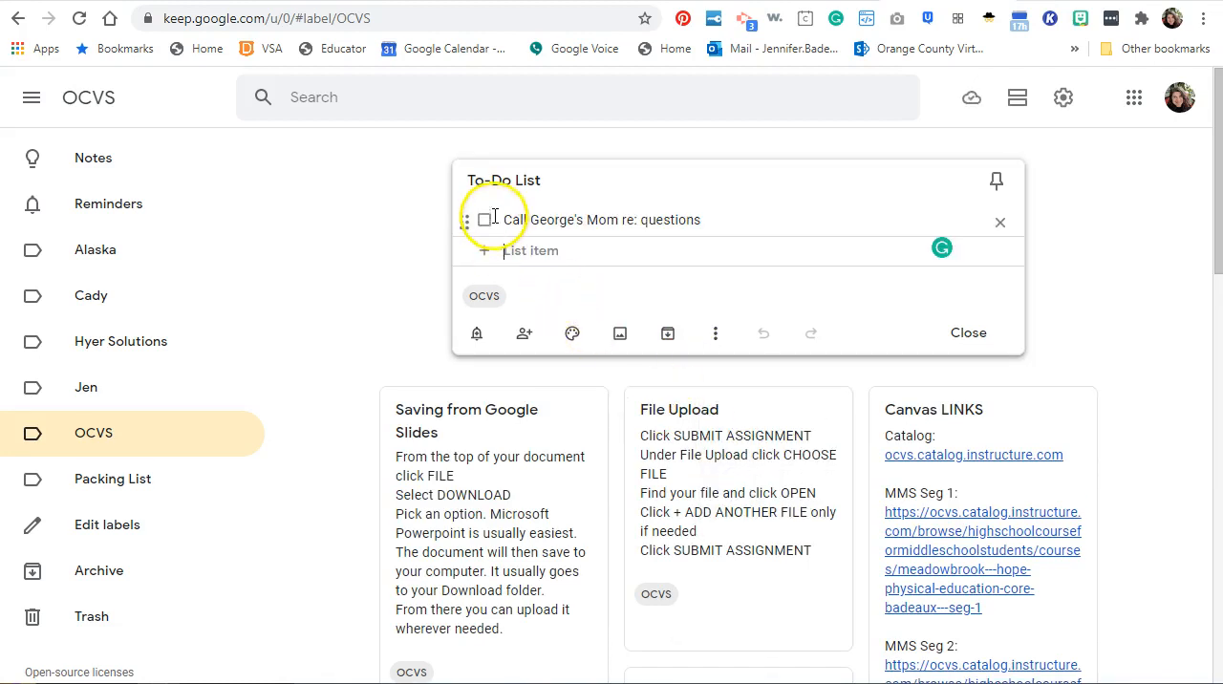
left_click(485, 220)
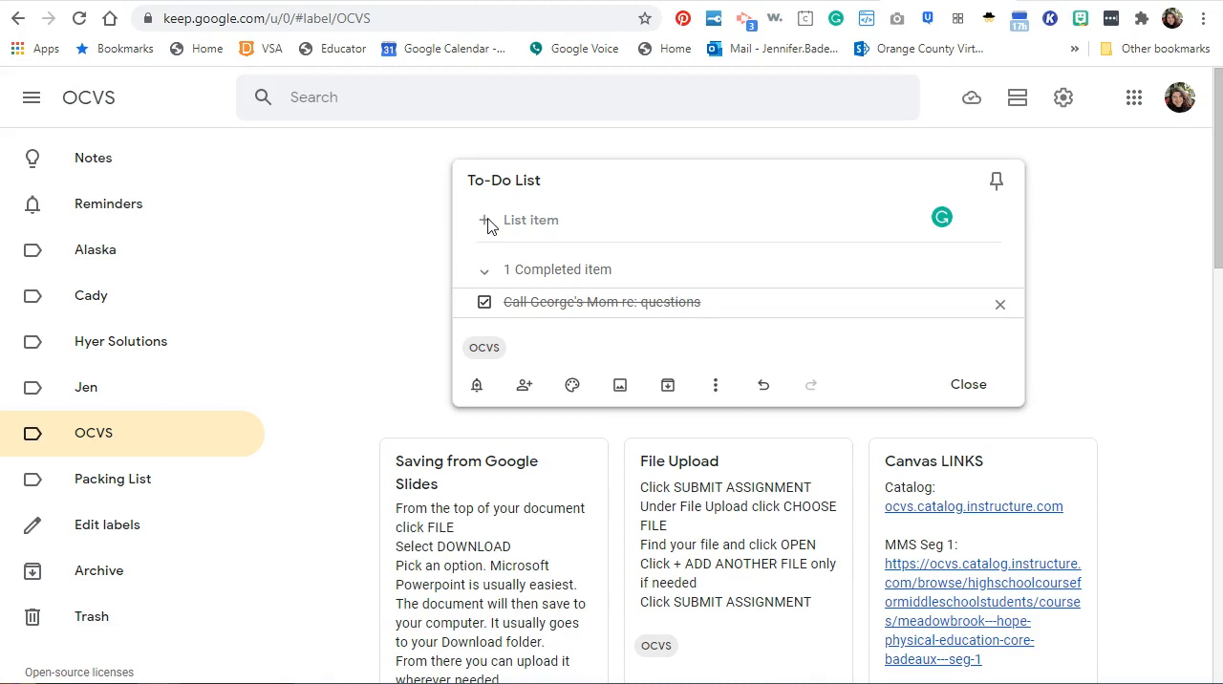
left_click(693, 235)
left_click(396, 264)
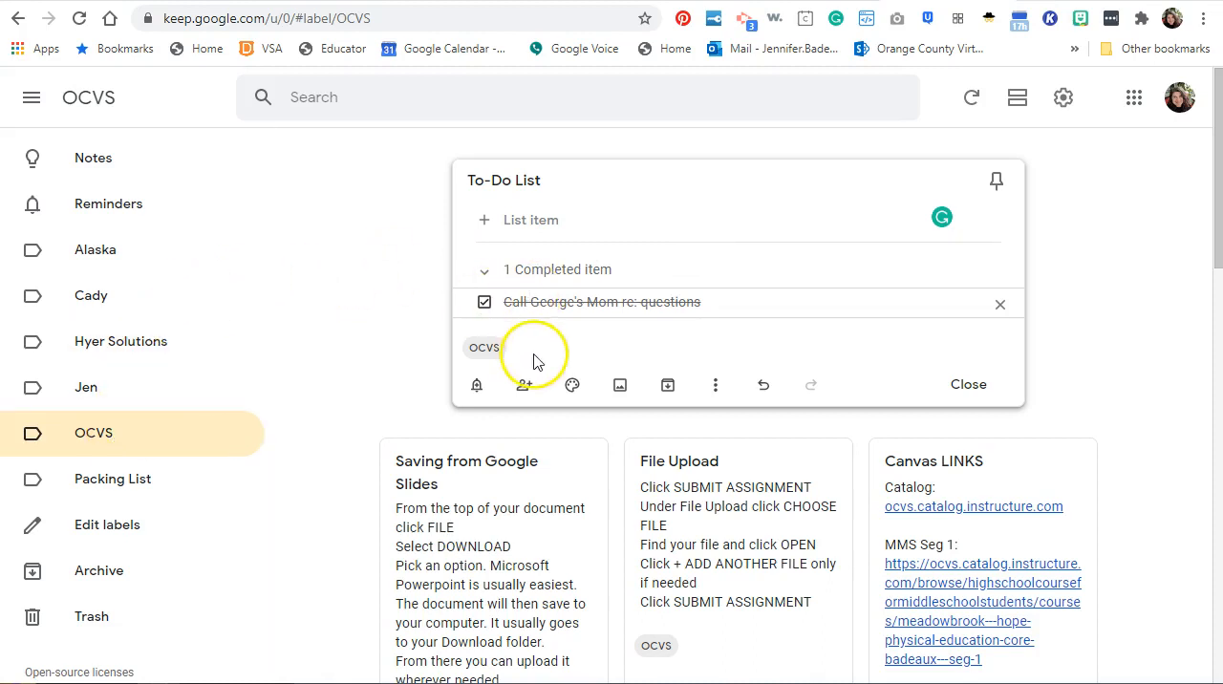
Change the background color of the To-Do List note to pink.
mouse_move(571, 384)
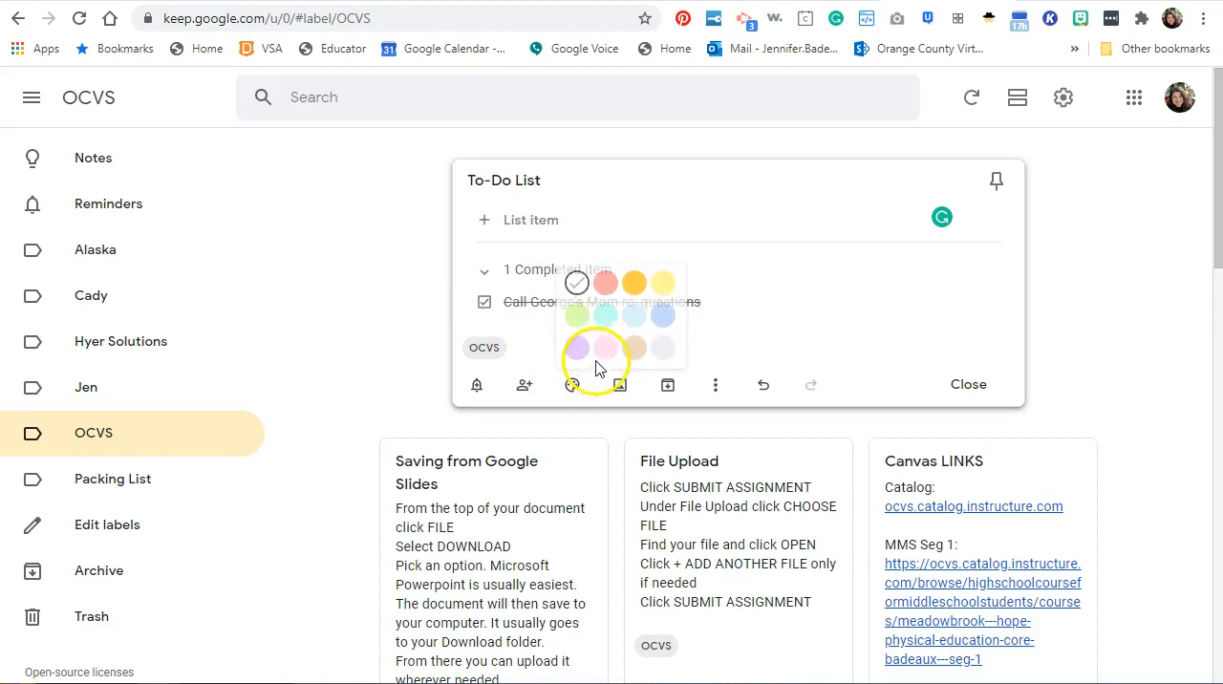
left_click(606, 349)
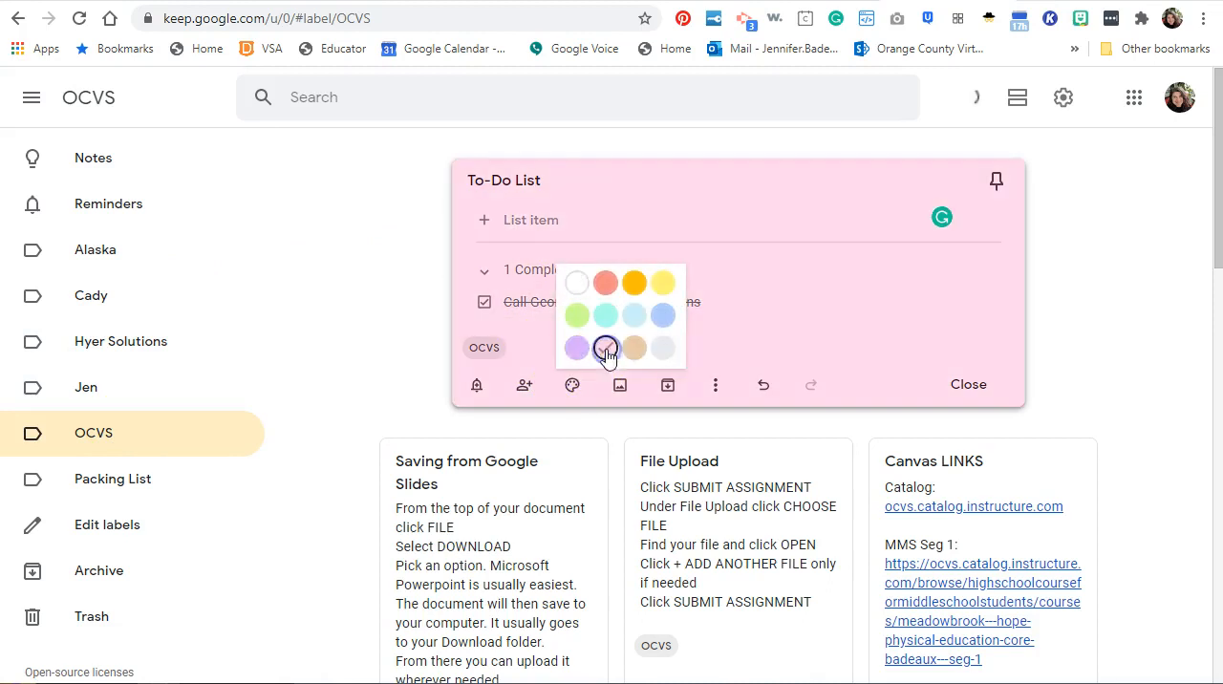
left_click(533, 172)
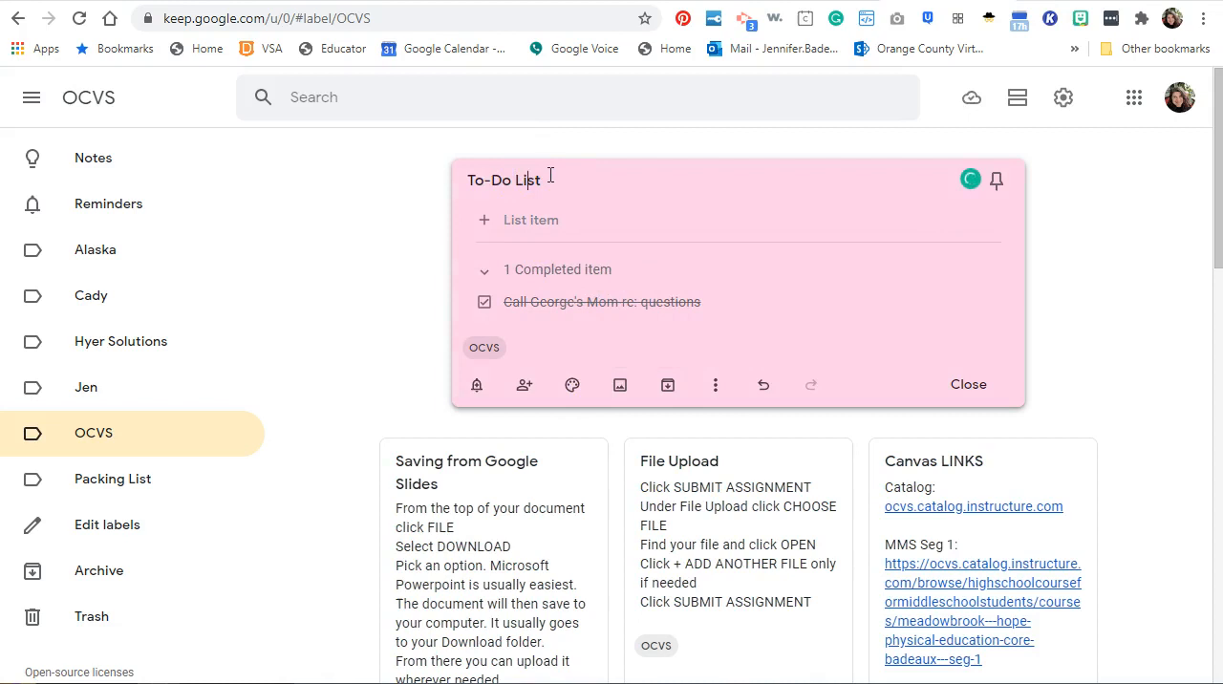
Add the cartoon avatar image with the red bouncy ball from the Pictures folder to the To-Do List note.
left_click(619, 385)
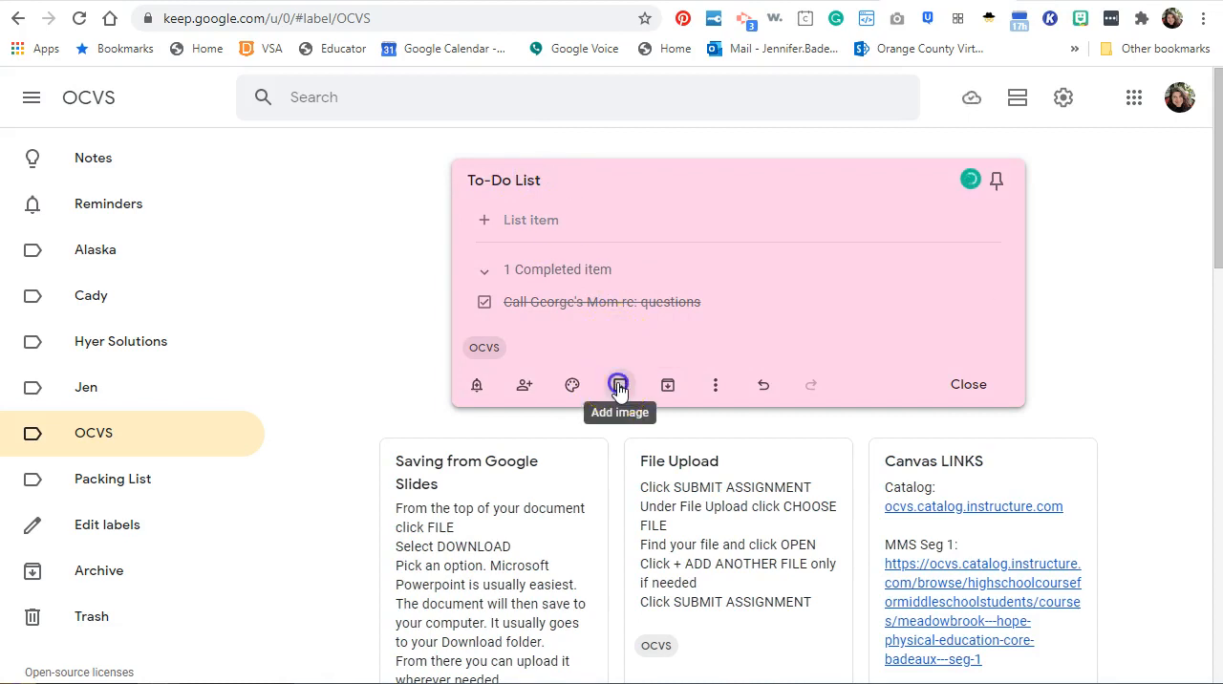
left_click(619, 385)
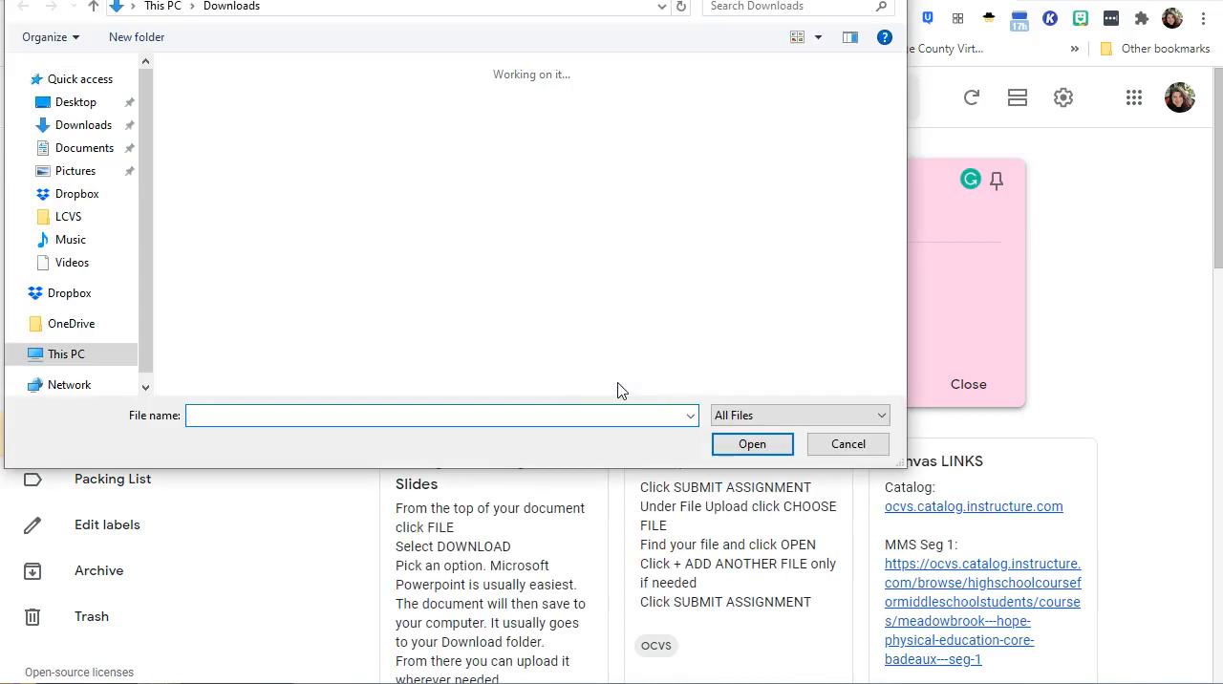
left_click(69, 170)
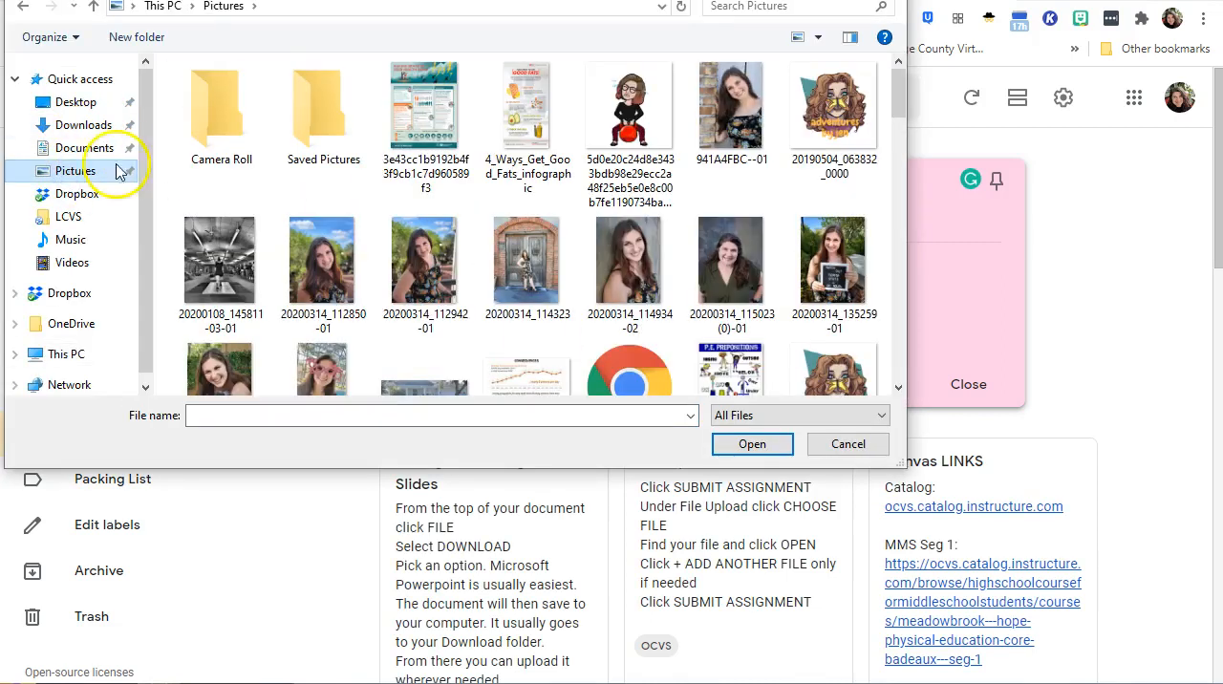
left_click(604, 124)
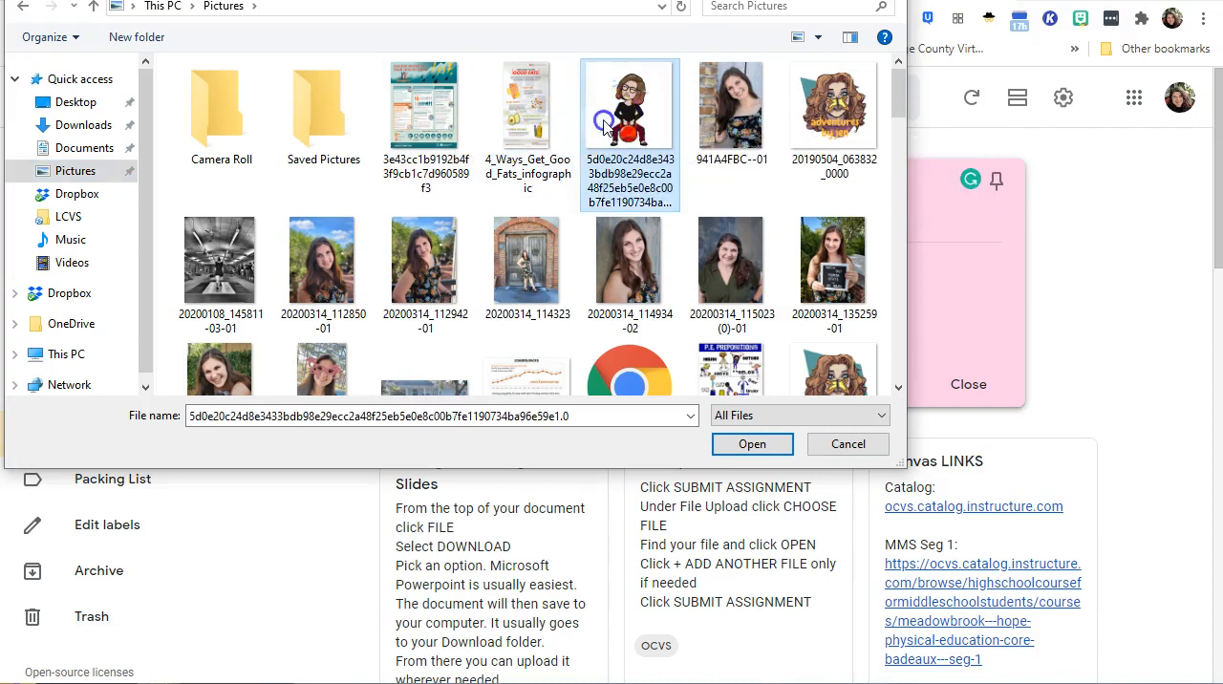
left_click(759, 442)
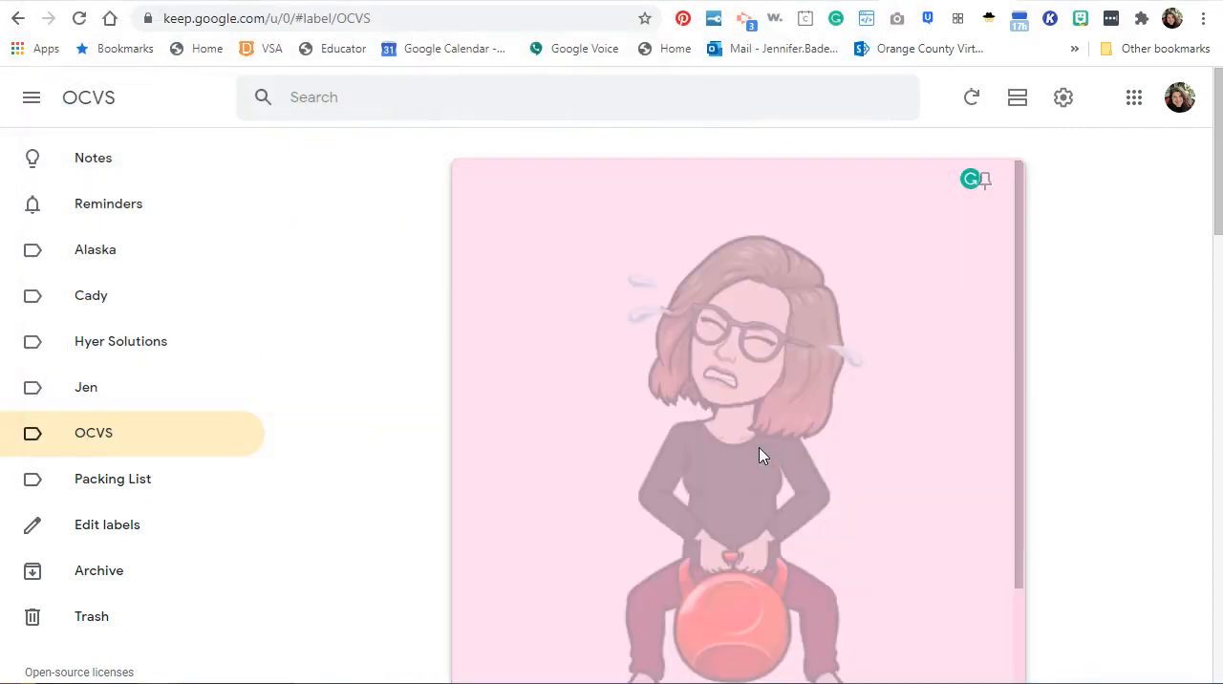
left_click(865, 356)
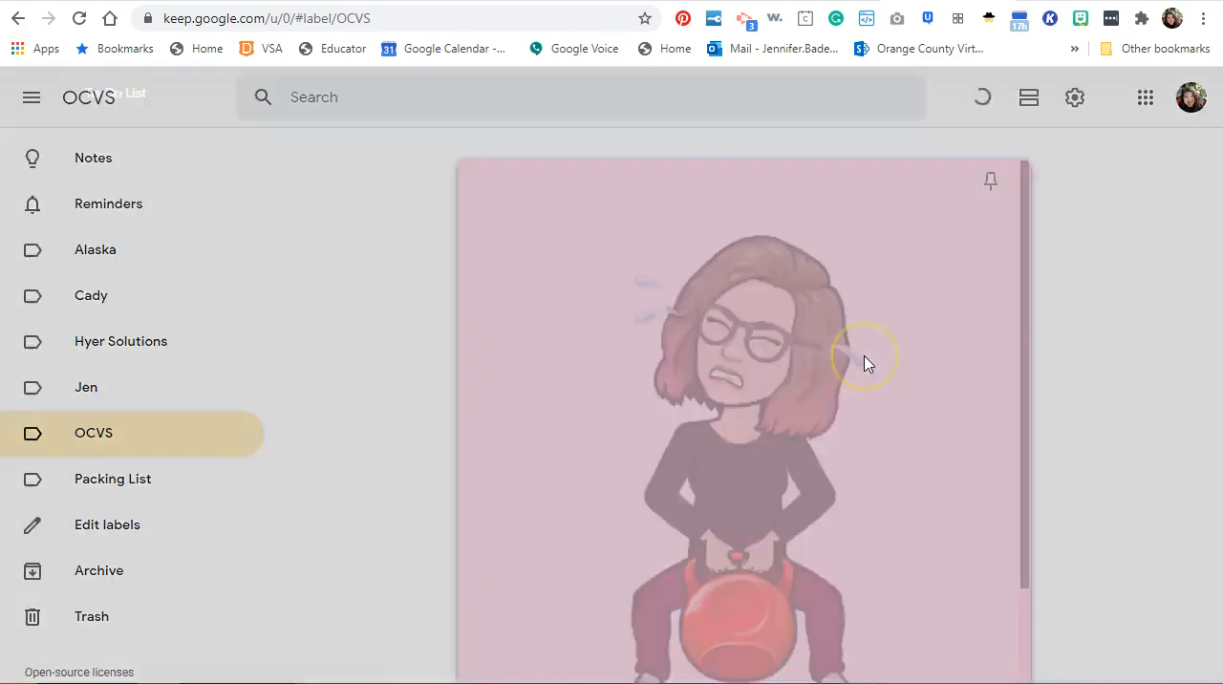
left_click(740, 396)
left_click(837, 401)
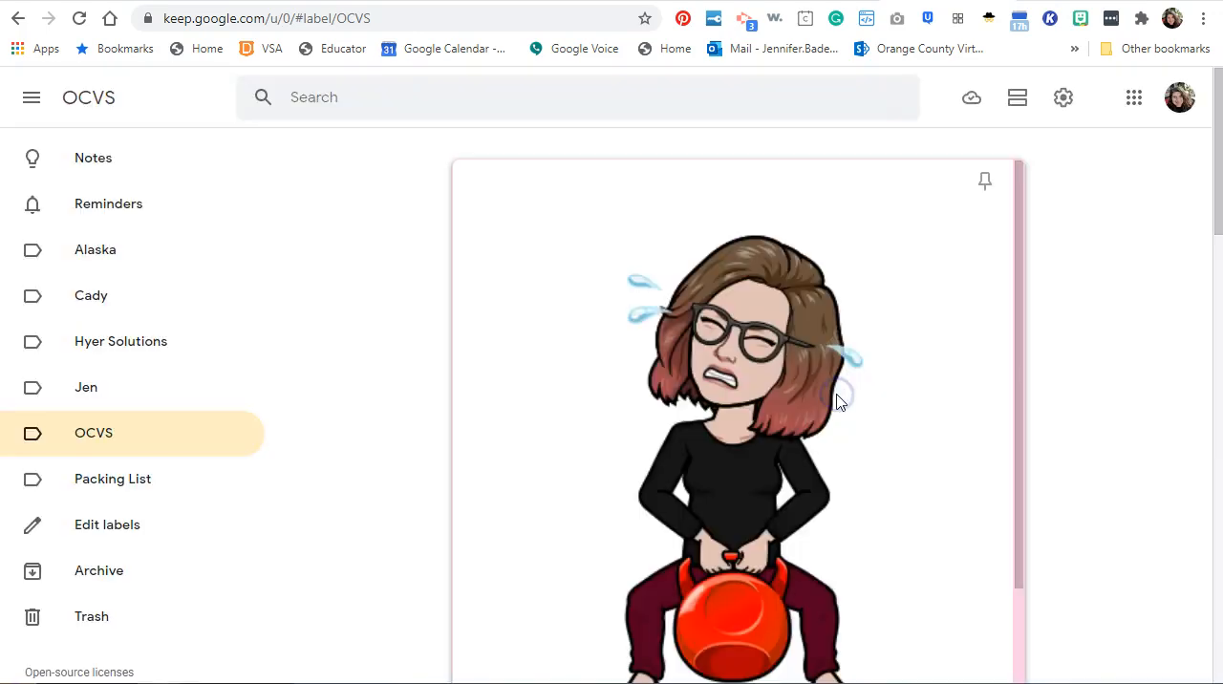
Add the checklist item "Workout Monday" to the To-Do List note.
scroll(974, 382, "down", 2)
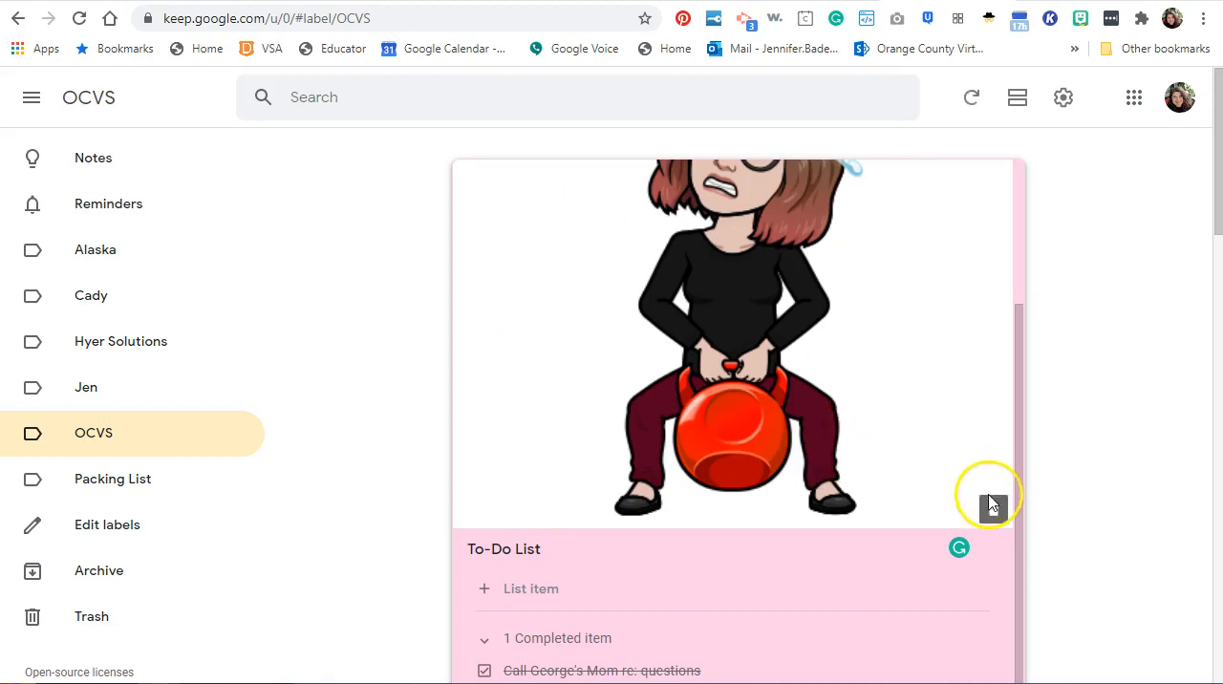
left_click(566, 588)
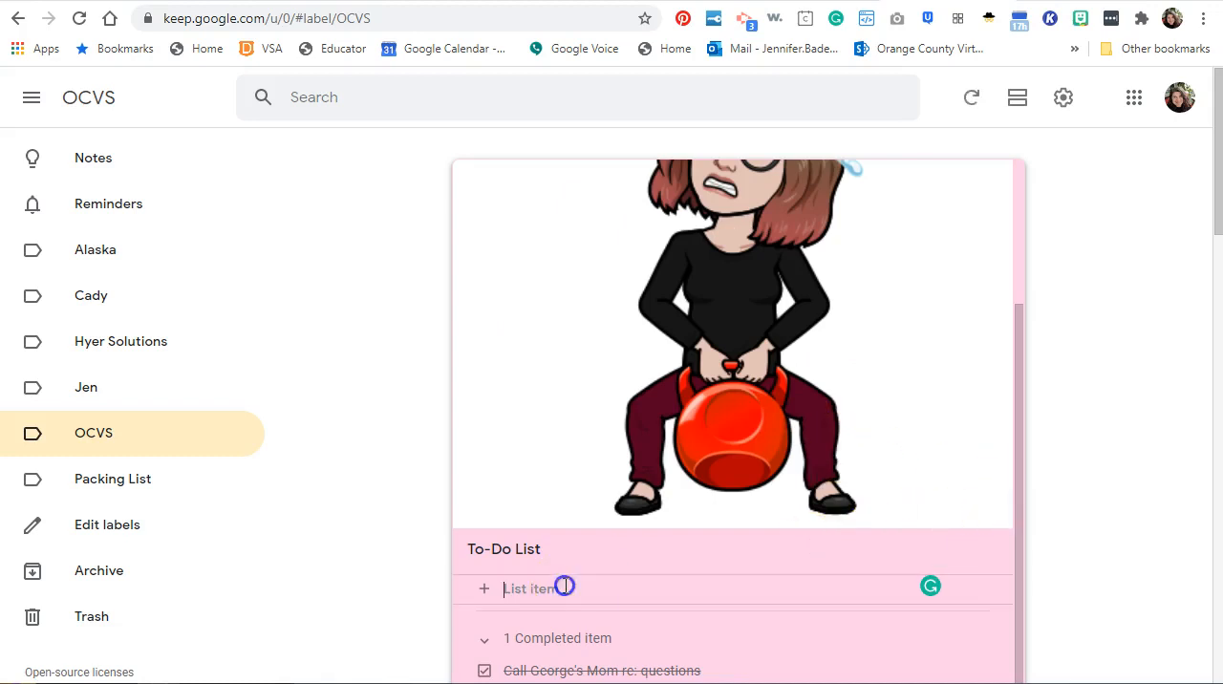
type("Workout Monday")
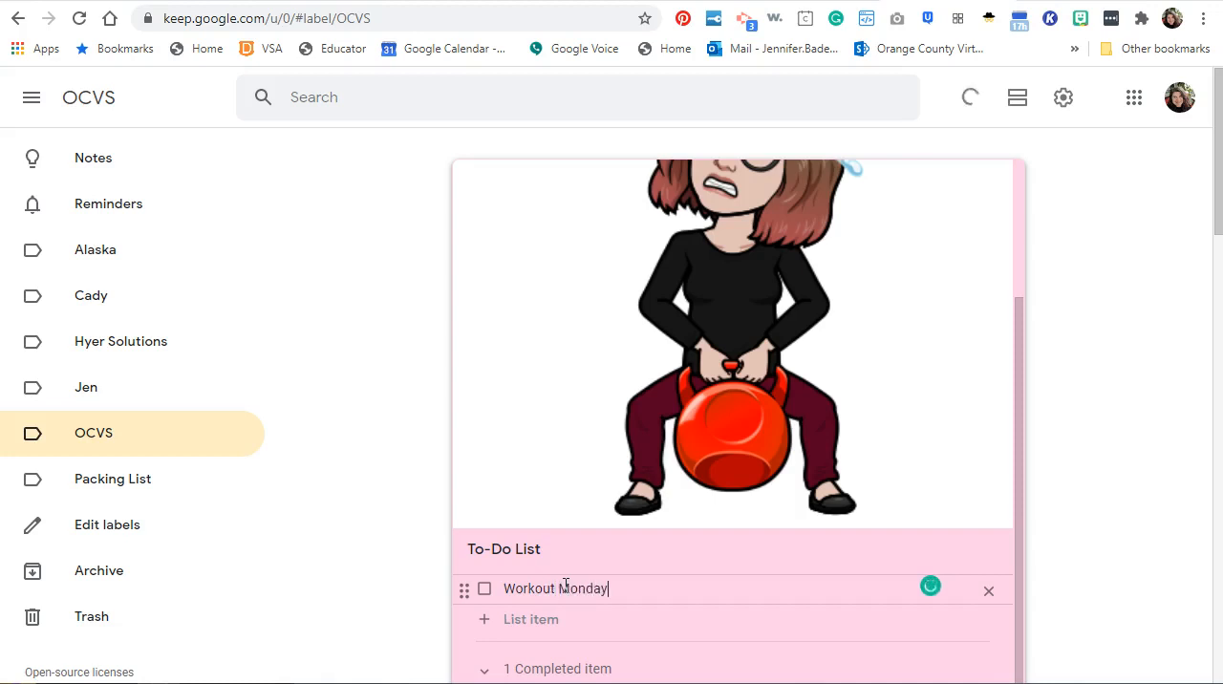
key("Return")
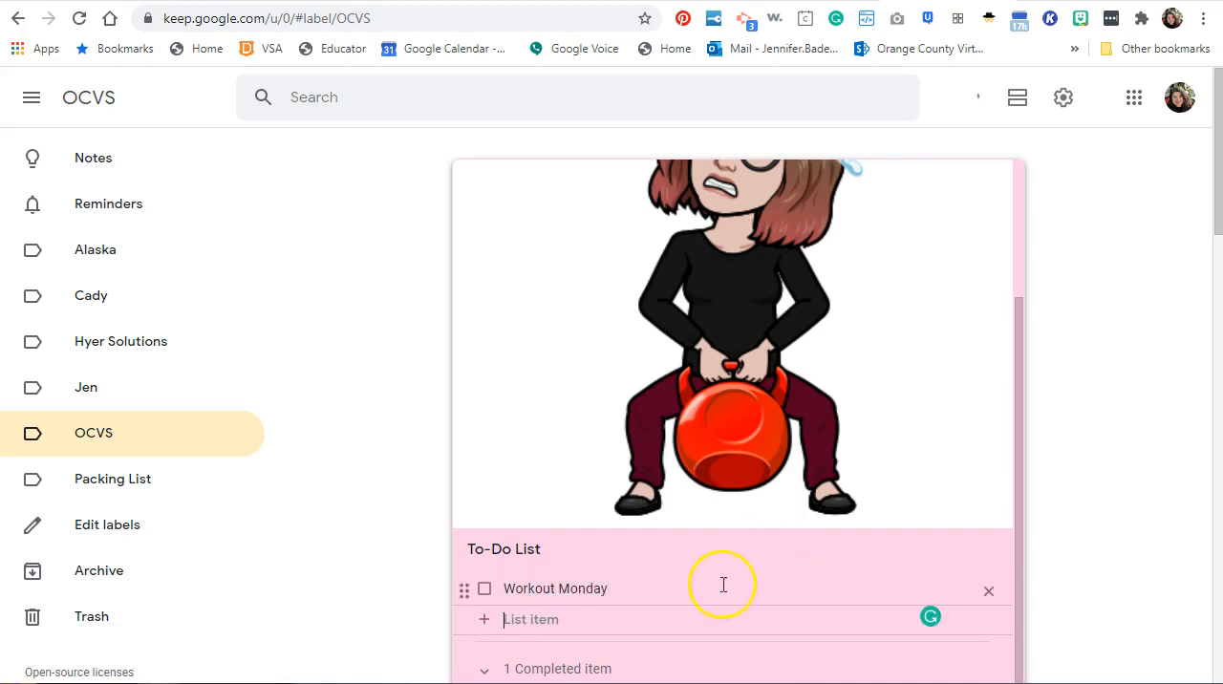
Delete the avatar image from the To-Do List note and undo the deletion.
scroll(786, 587, "down", 1)
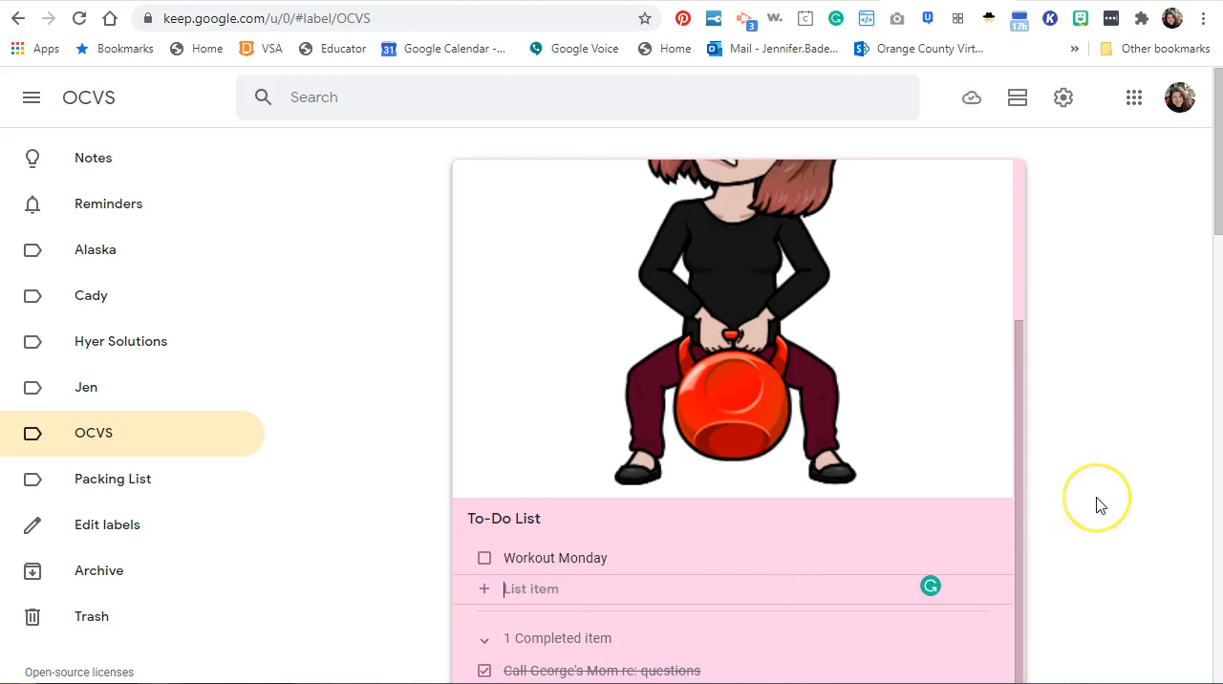
left_click_drag(1020, 383, 1028, 533)
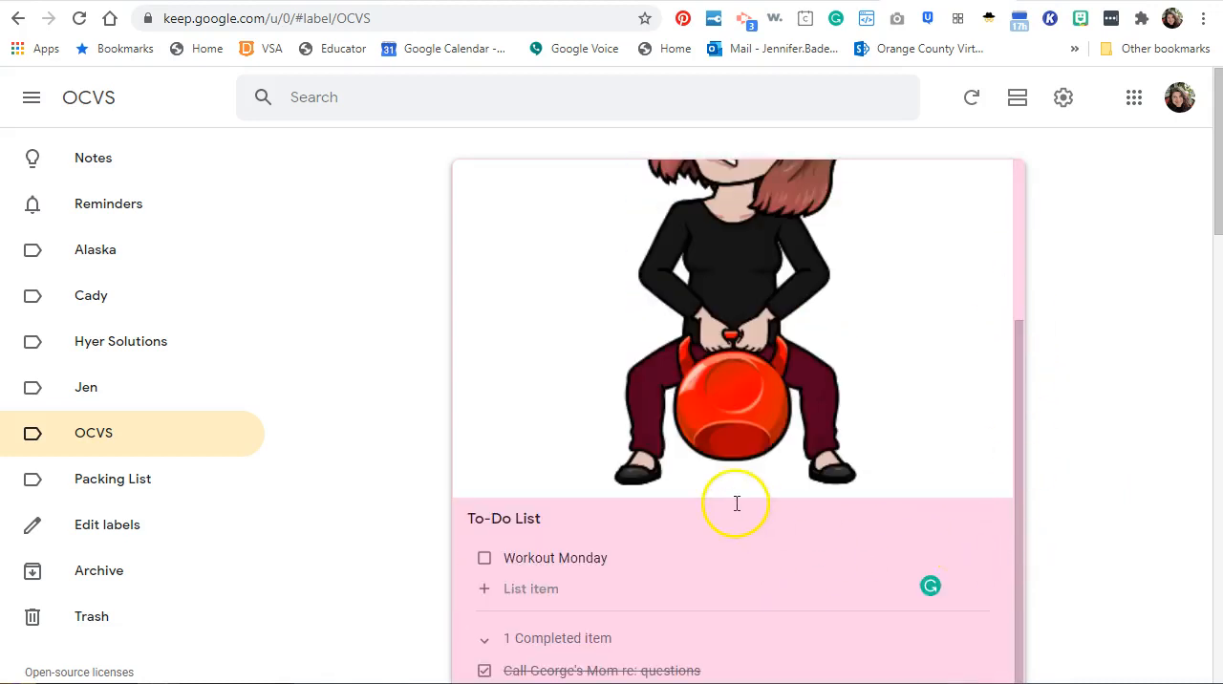
left_click(994, 477)
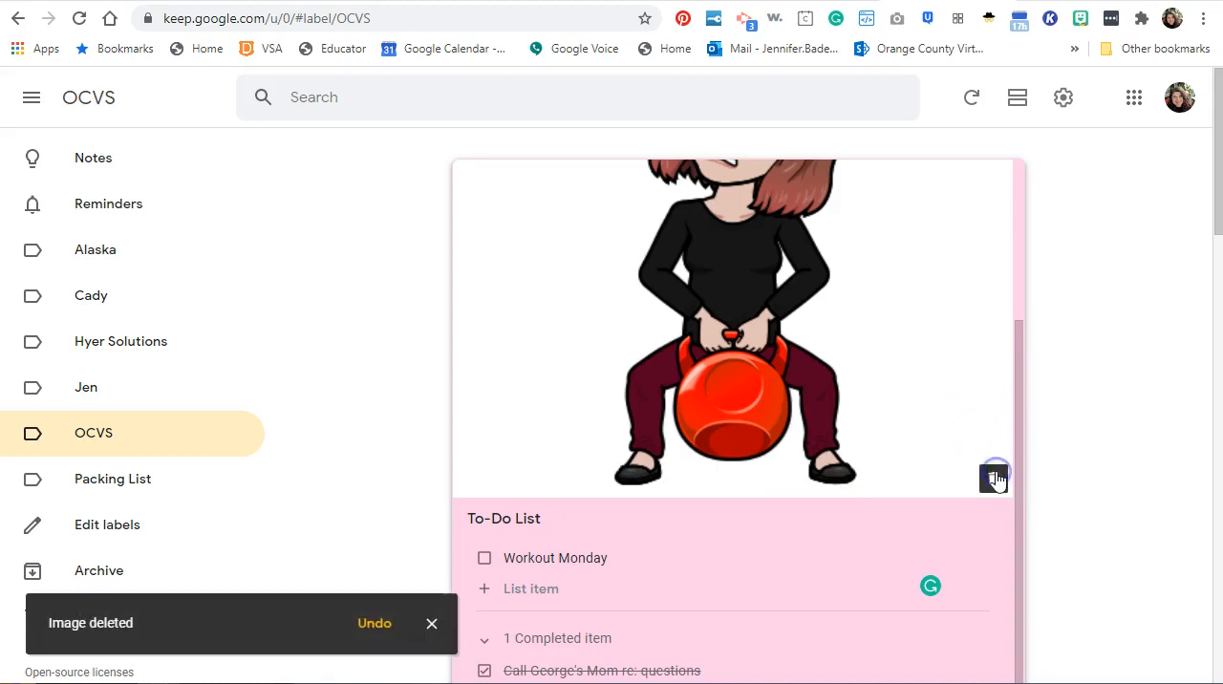
left_click(383, 633)
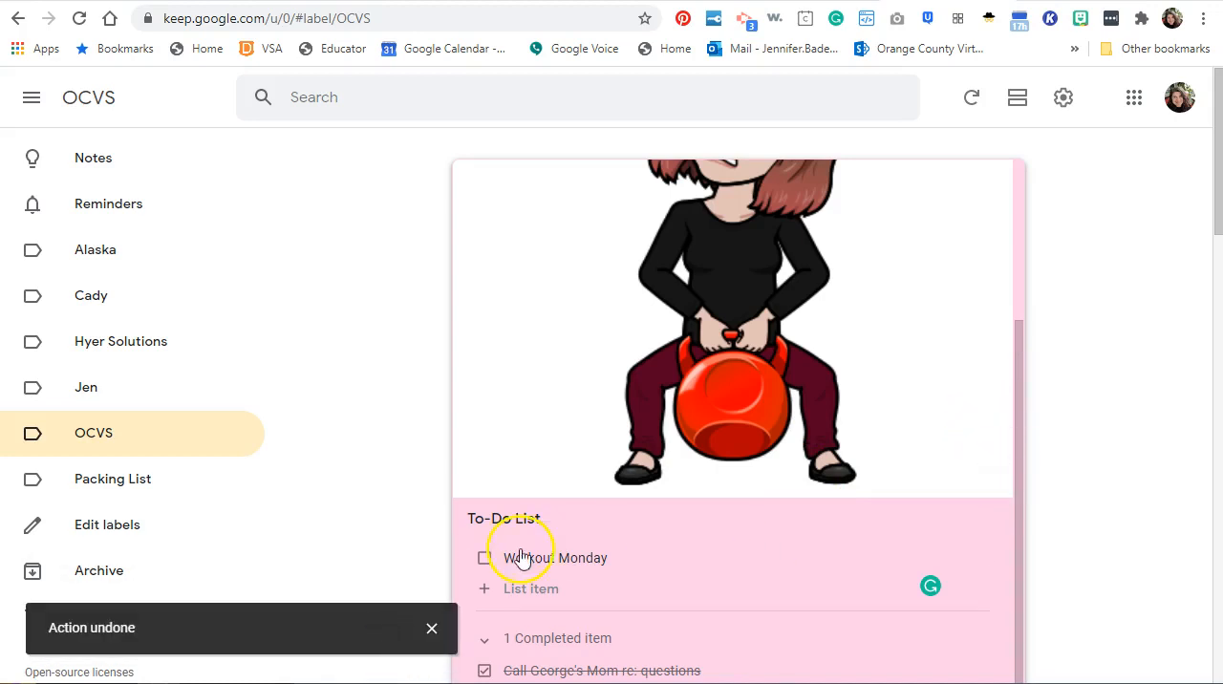
Close the To-Do List note and share it with a collaborator chosen from the suggested contacts, saving the change.
left_click(410, 519)
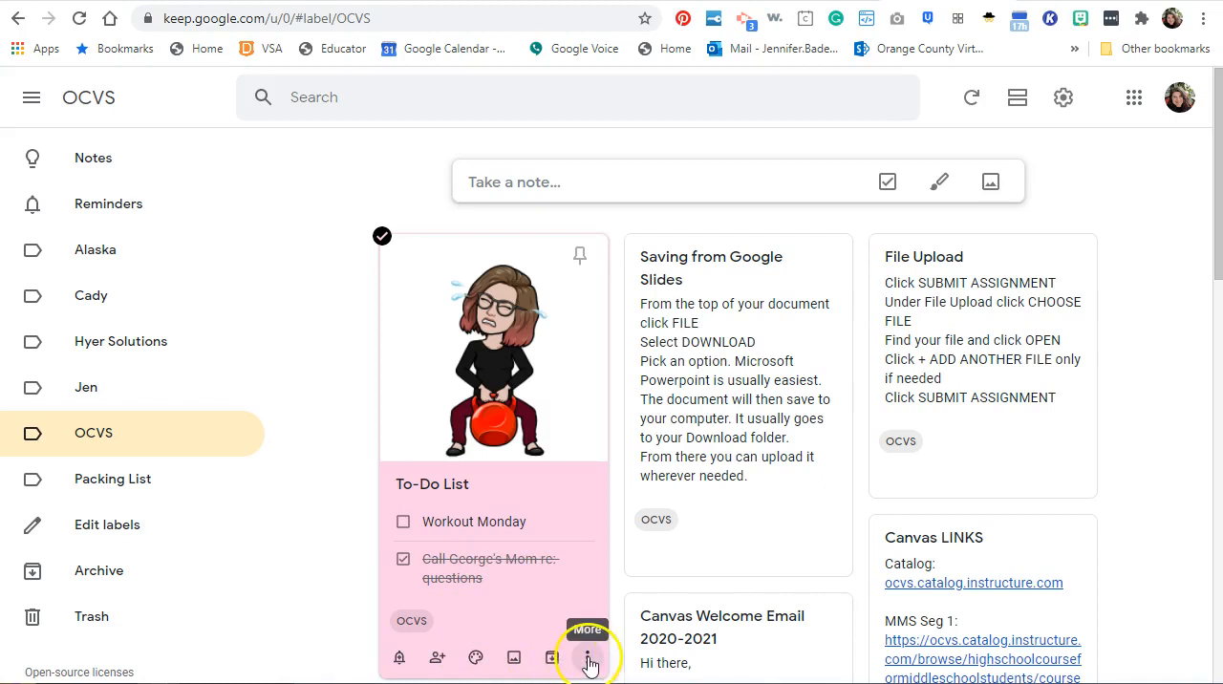
left_click(435, 657)
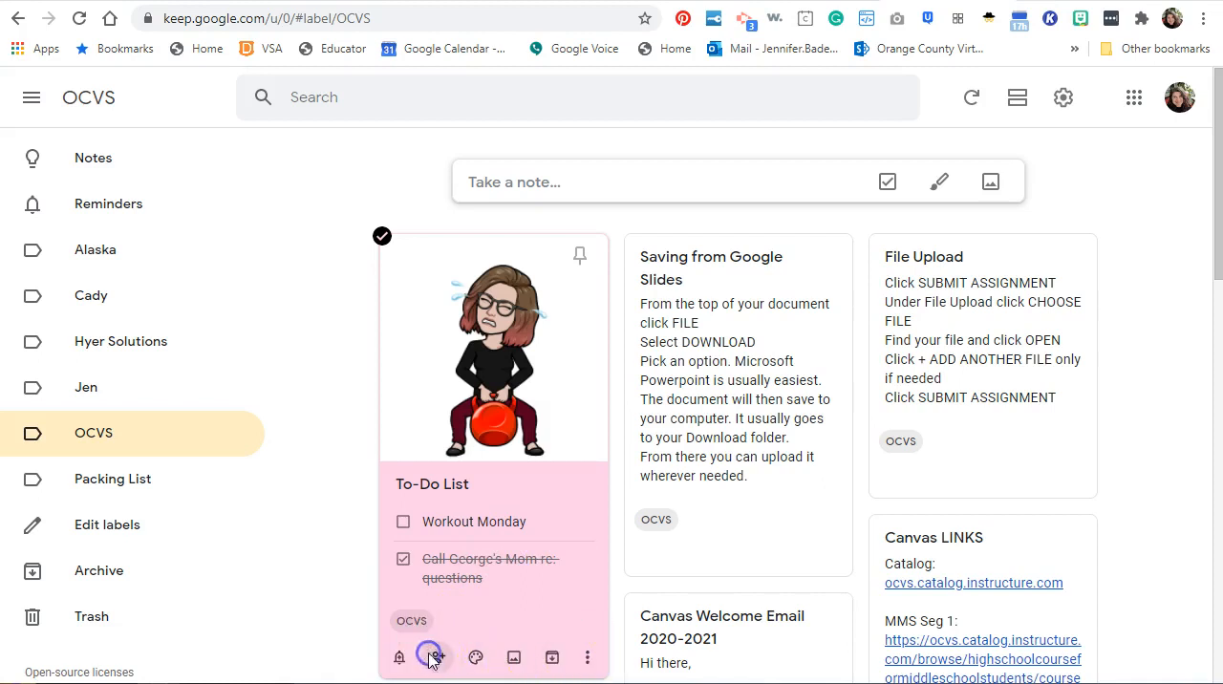
type("jenn")
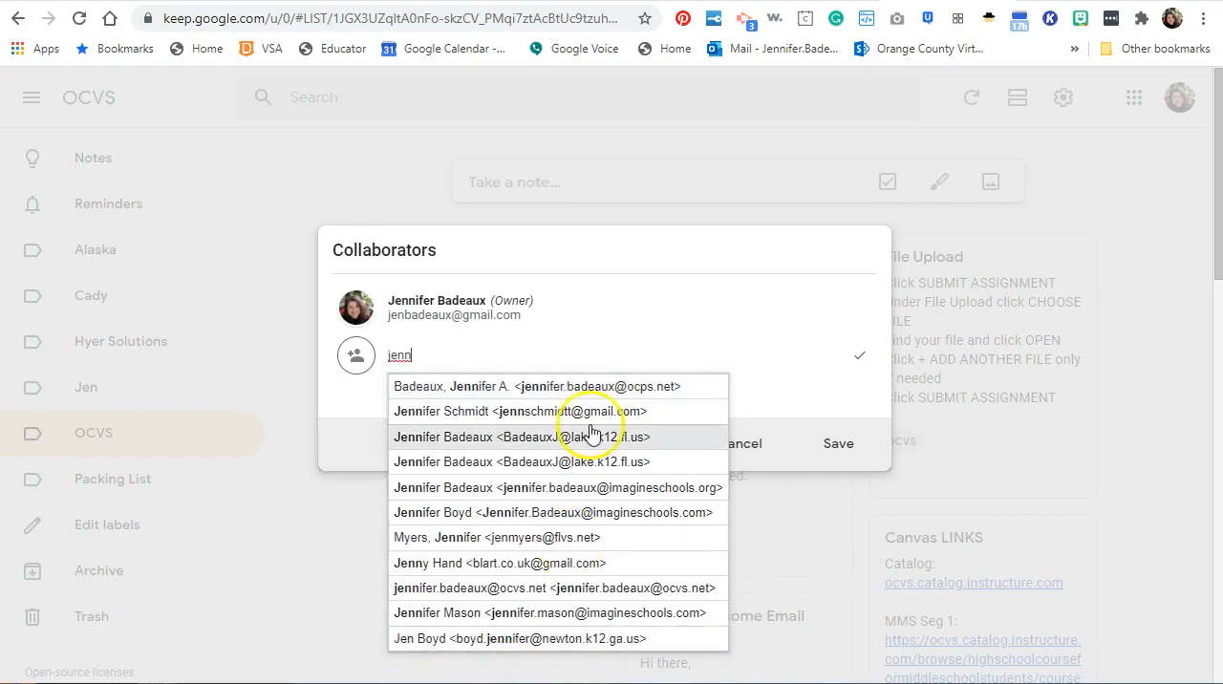
left_click(598, 390)
left_click(860, 456)
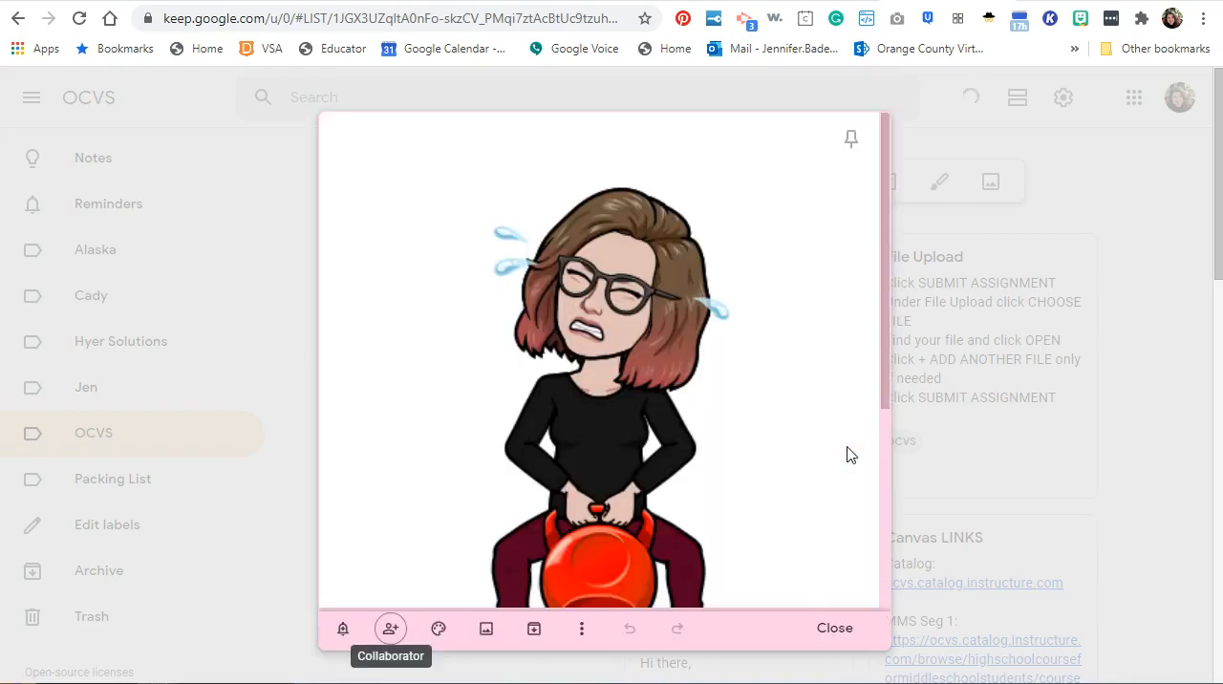
left_click(834, 628)
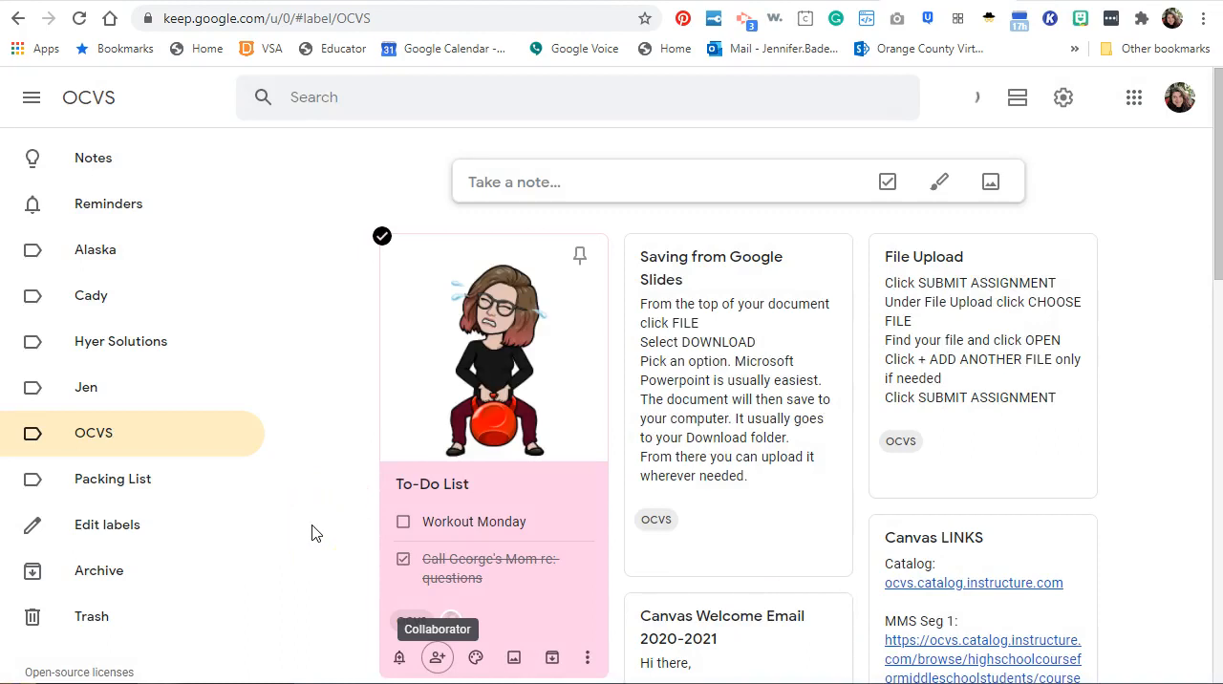
Remove the OCVS label from the To-Do List note.
scroll(312, 533, "down", 2)
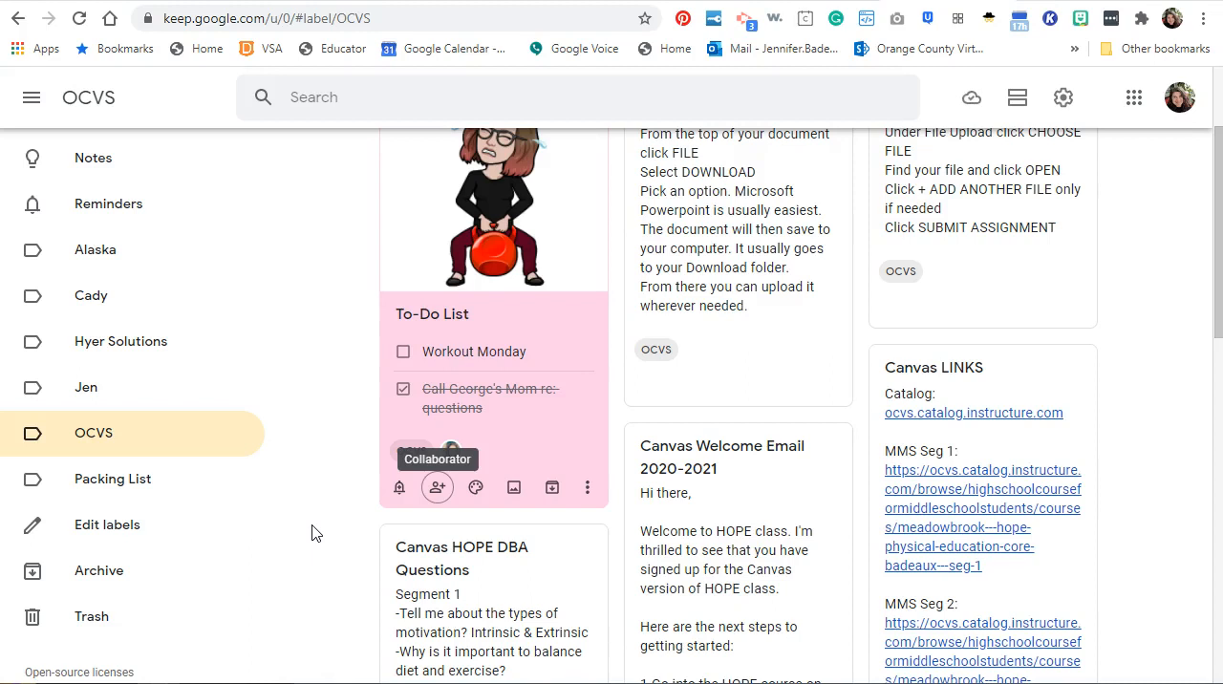
scroll(311, 533, "up", 2)
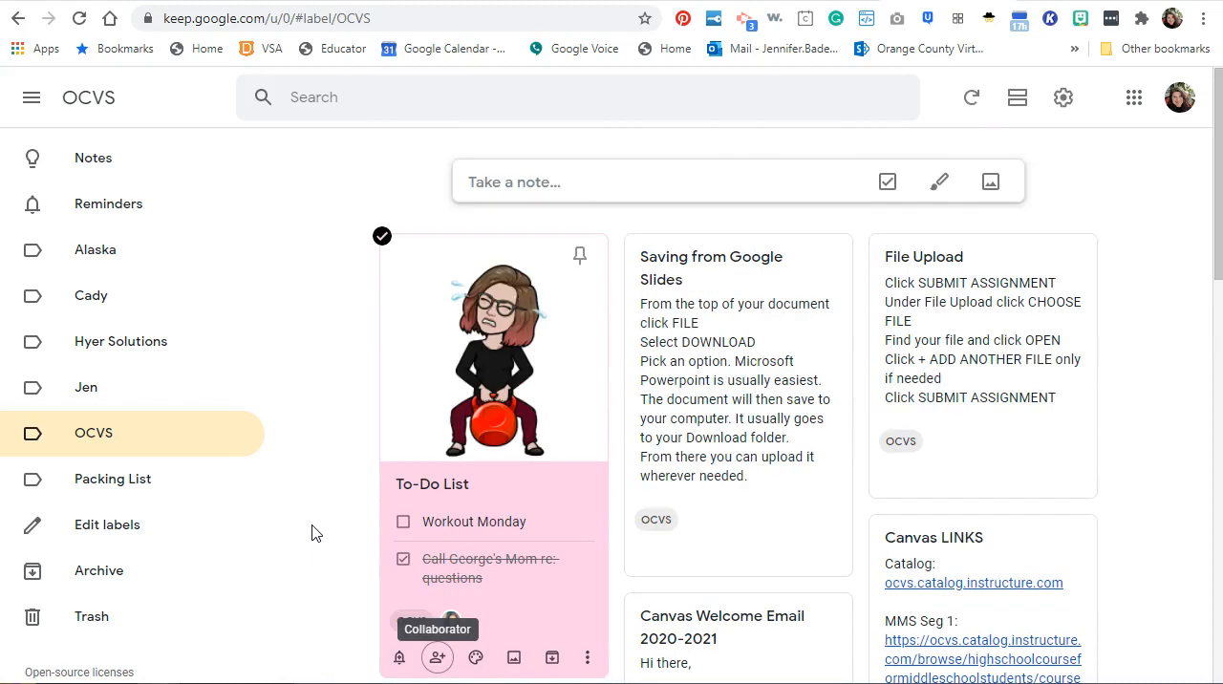
scroll(315, 532, "down", 2)
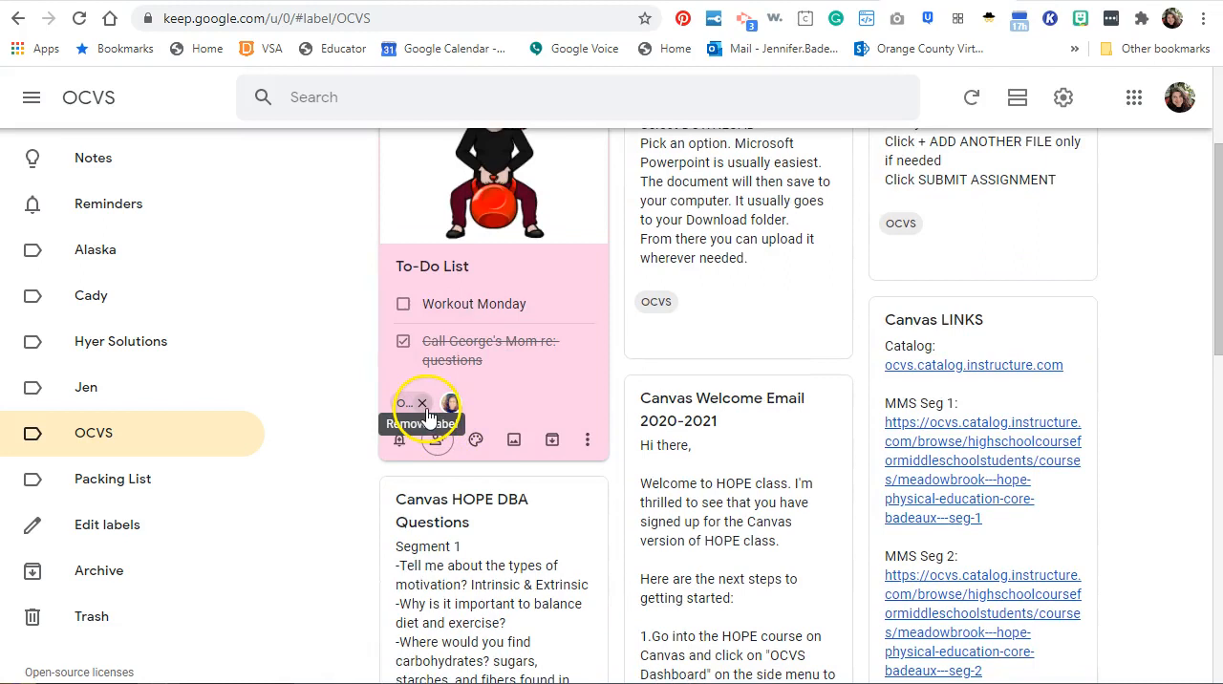
left_click(423, 405)
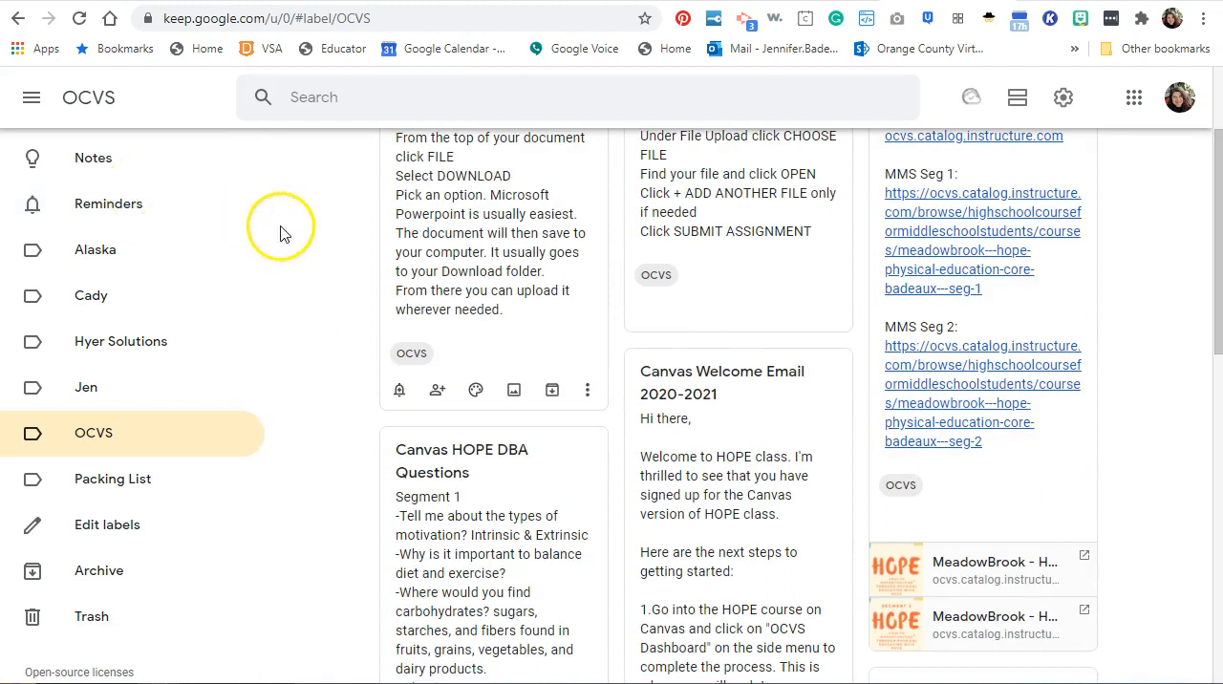
Look through the notes filed under the OCVS label to review the saved links, emails and text templates.
scroll(439, 394, "up", 2)
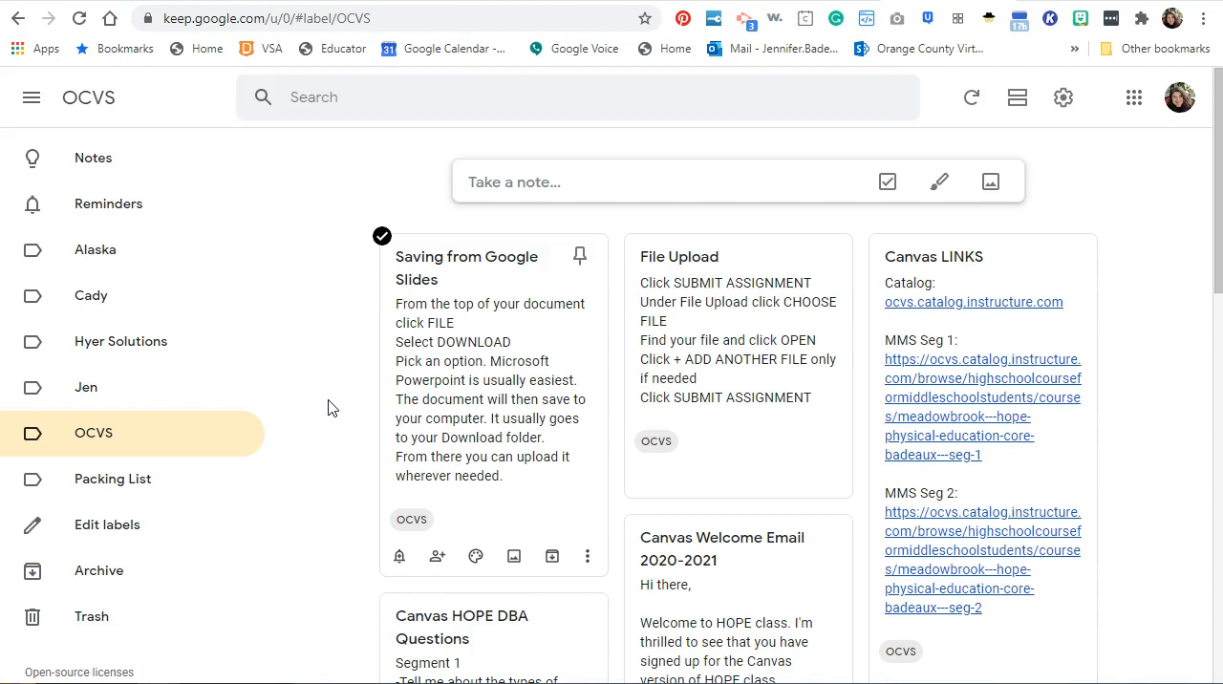
scroll(335, 408, "down", 5)
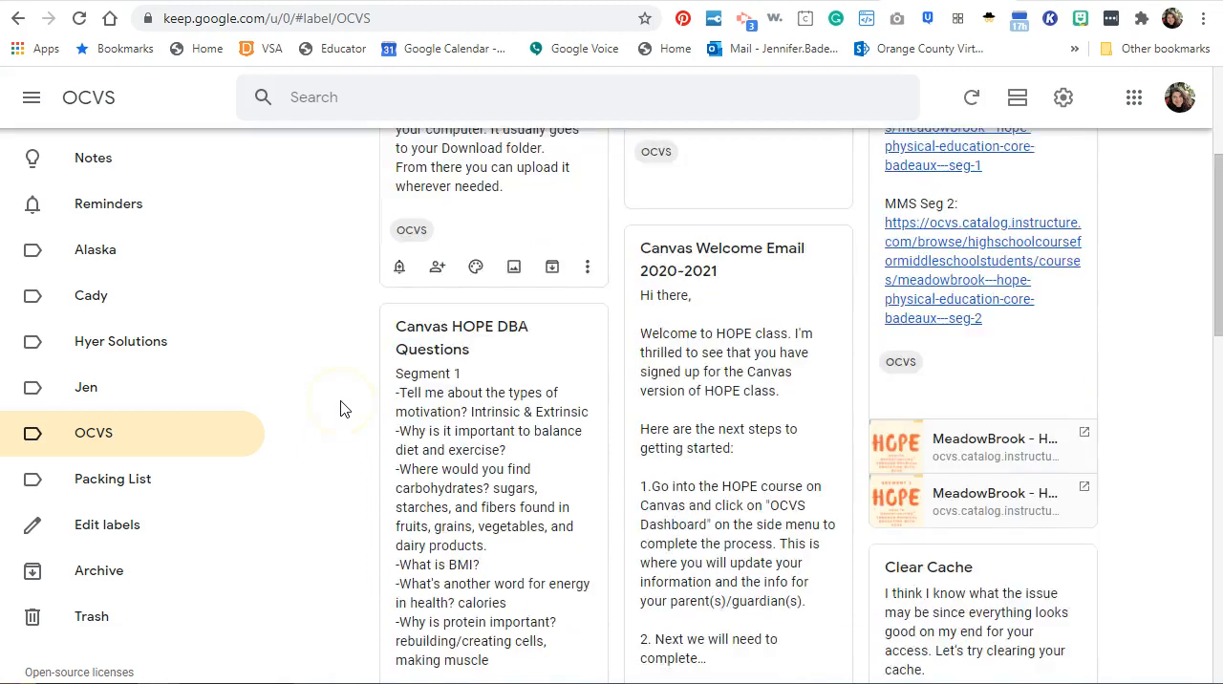
scroll(342, 409, "down", 4)
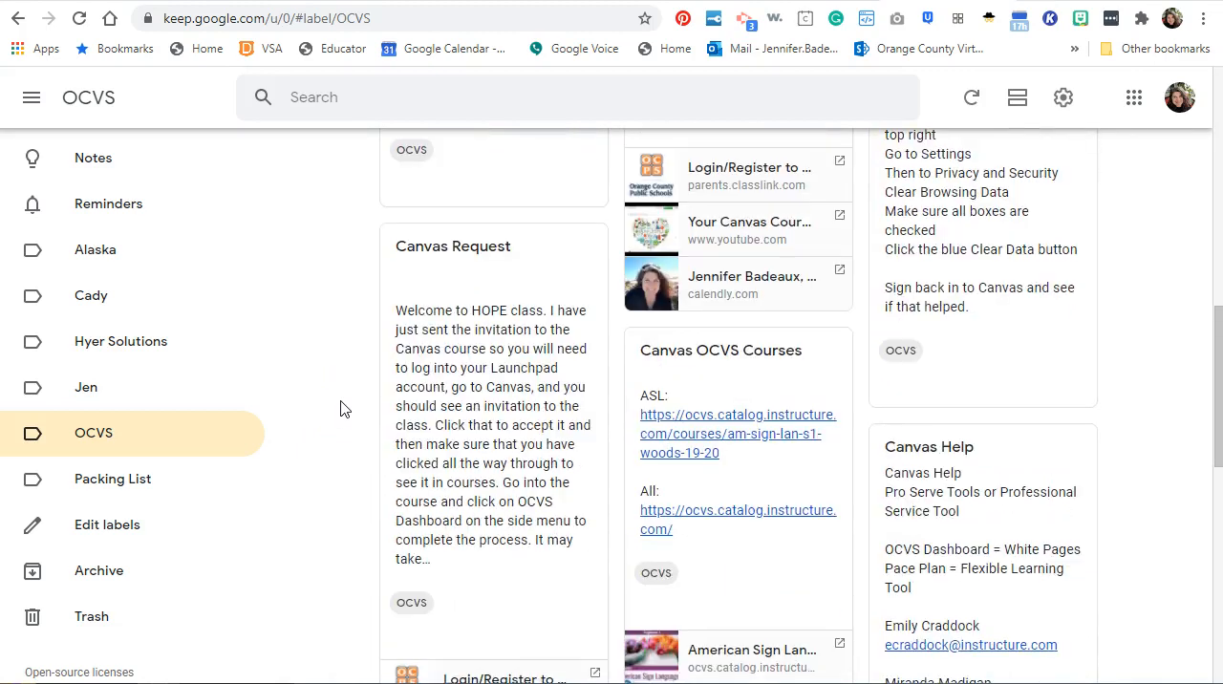
scroll(349, 523, "down", 3)
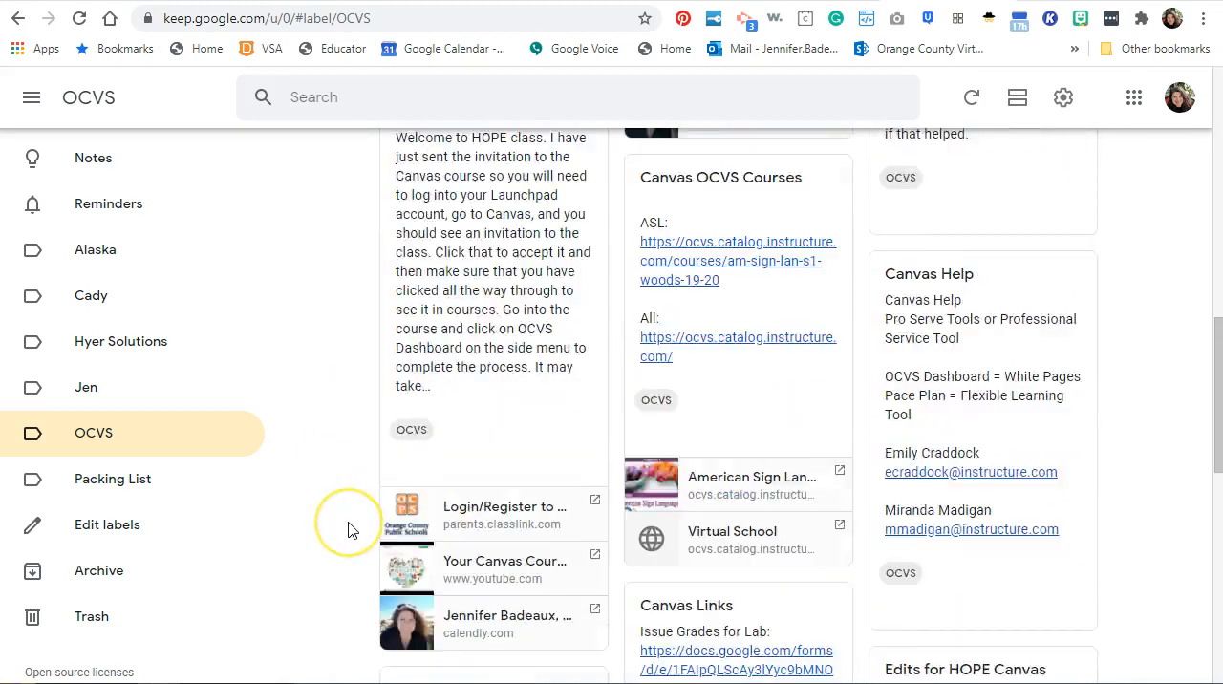
scroll(349, 530, "down", 3)
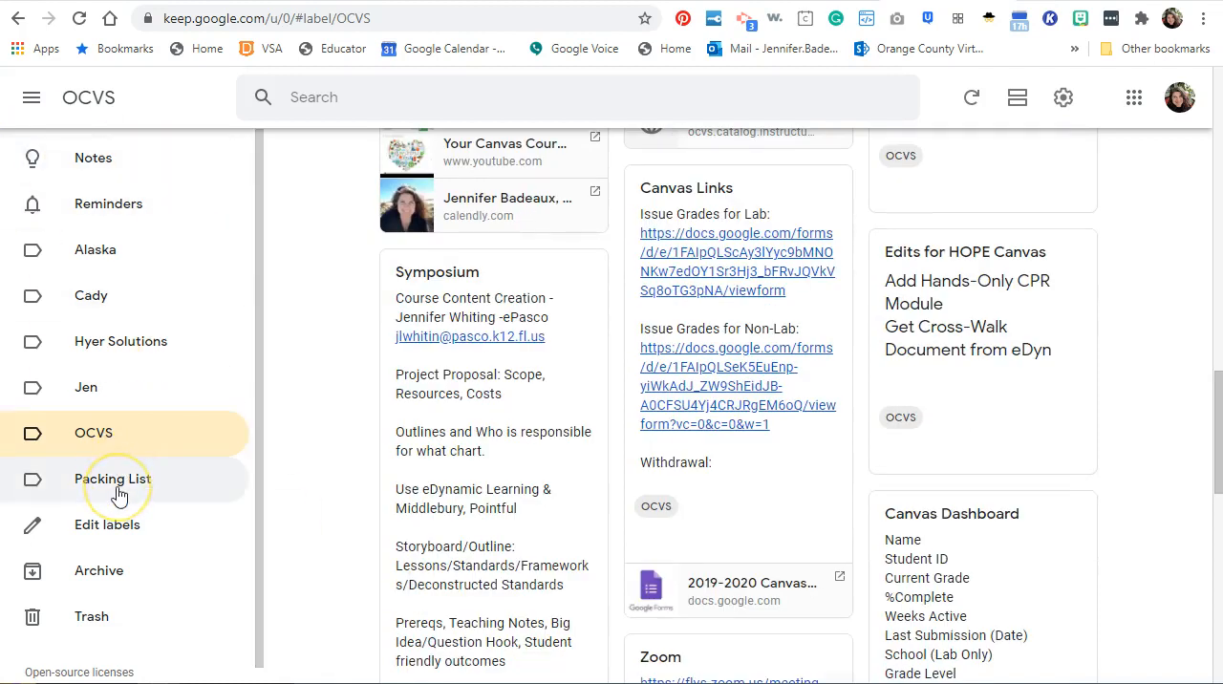
left_click(269, 499)
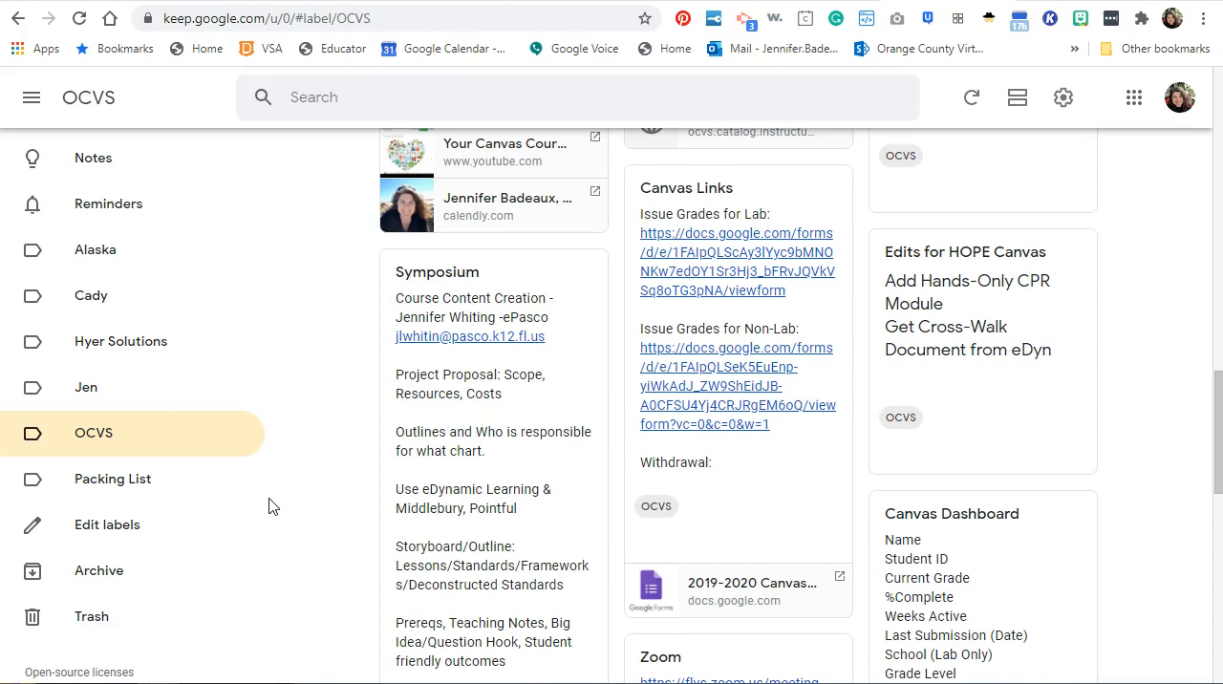
scroll(269, 506, "down", 2)
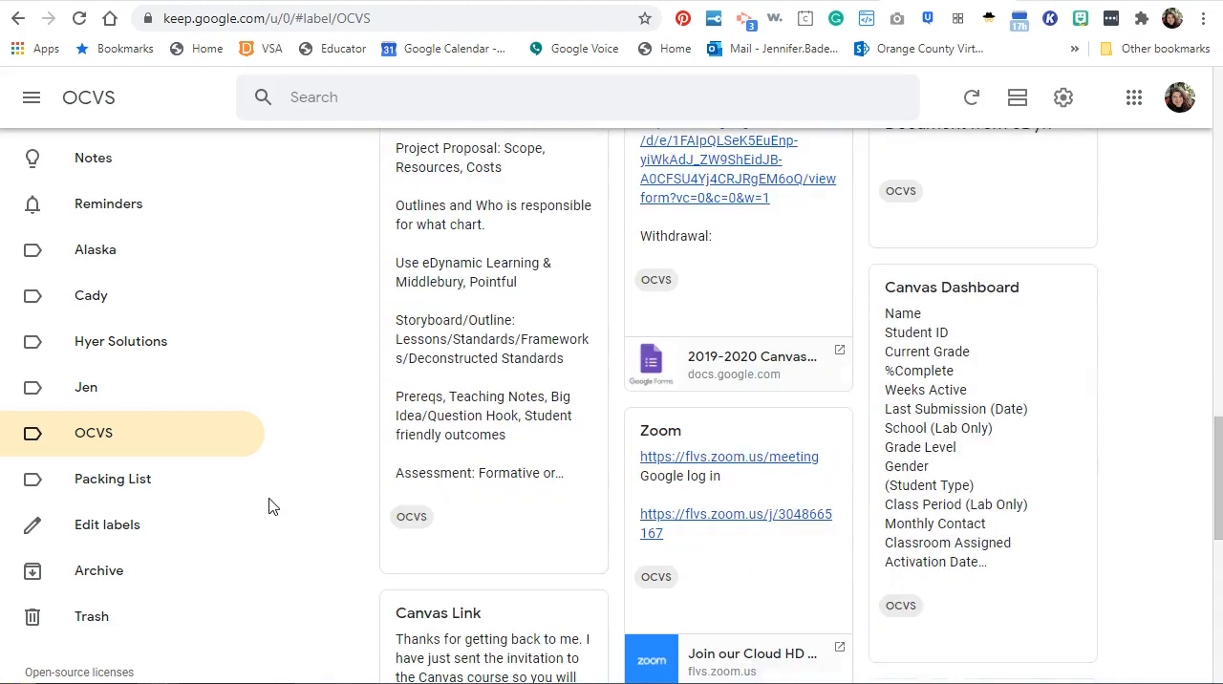
left_click(646, 579)
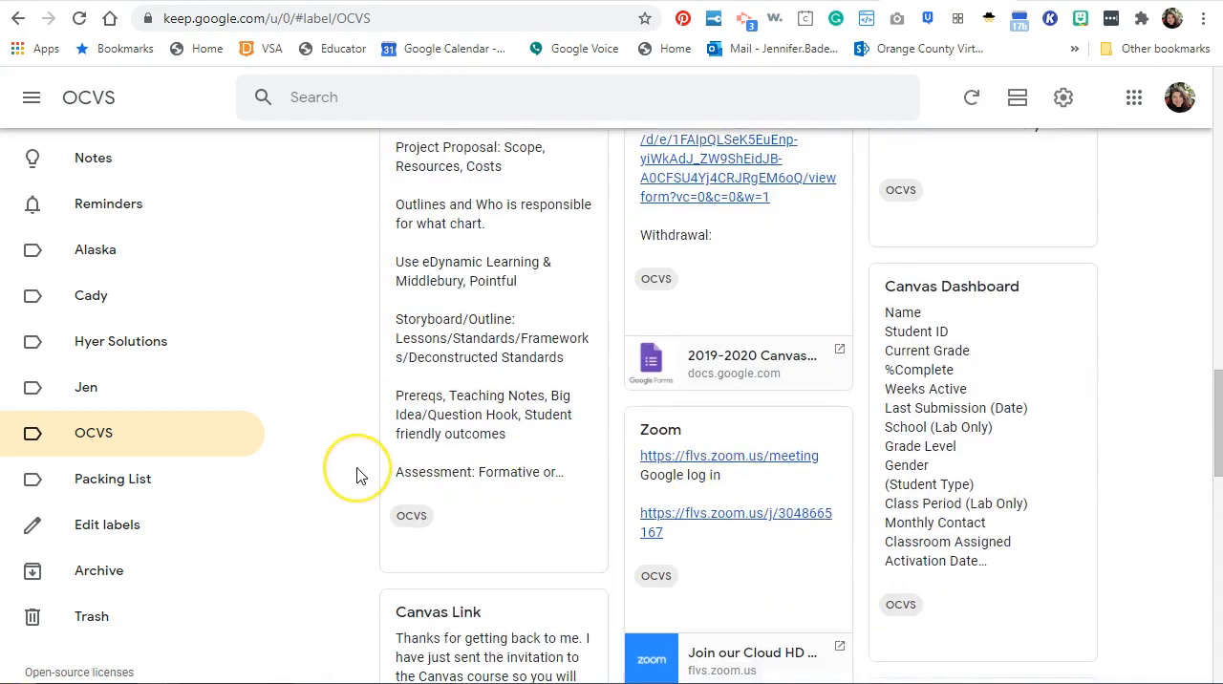
scroll(355, 470, "down", 3)
scroll(357, 476, "down", 5)
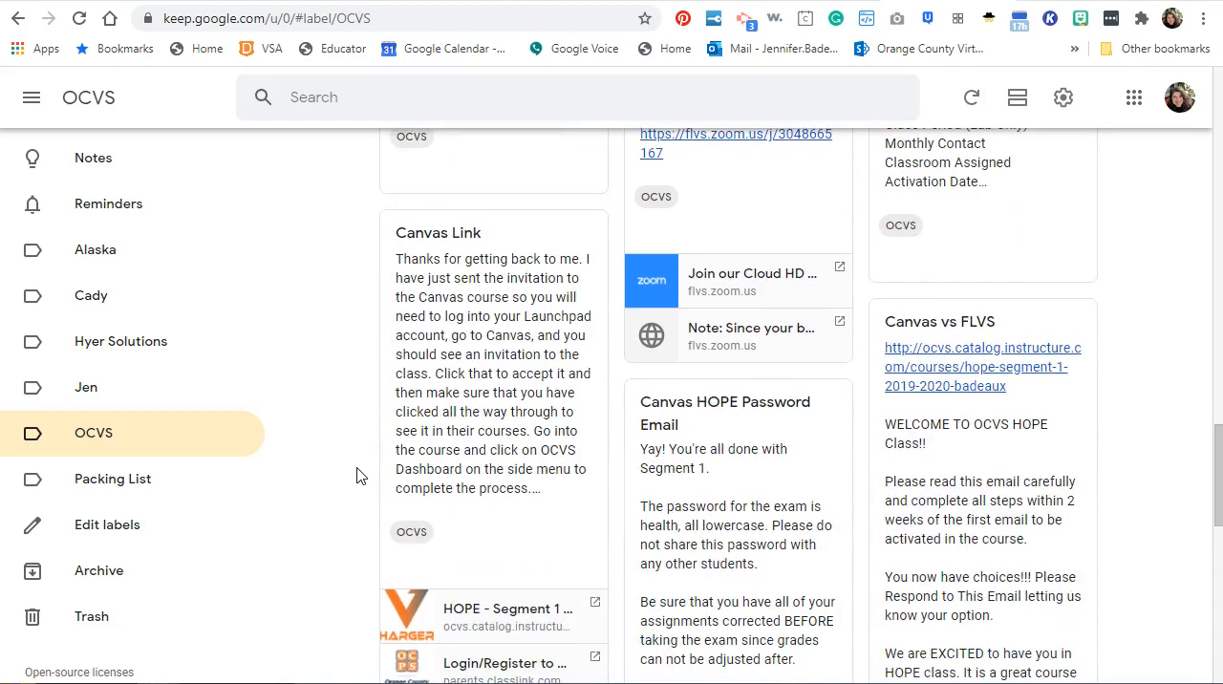
scroll(357, 476, "down", 6)
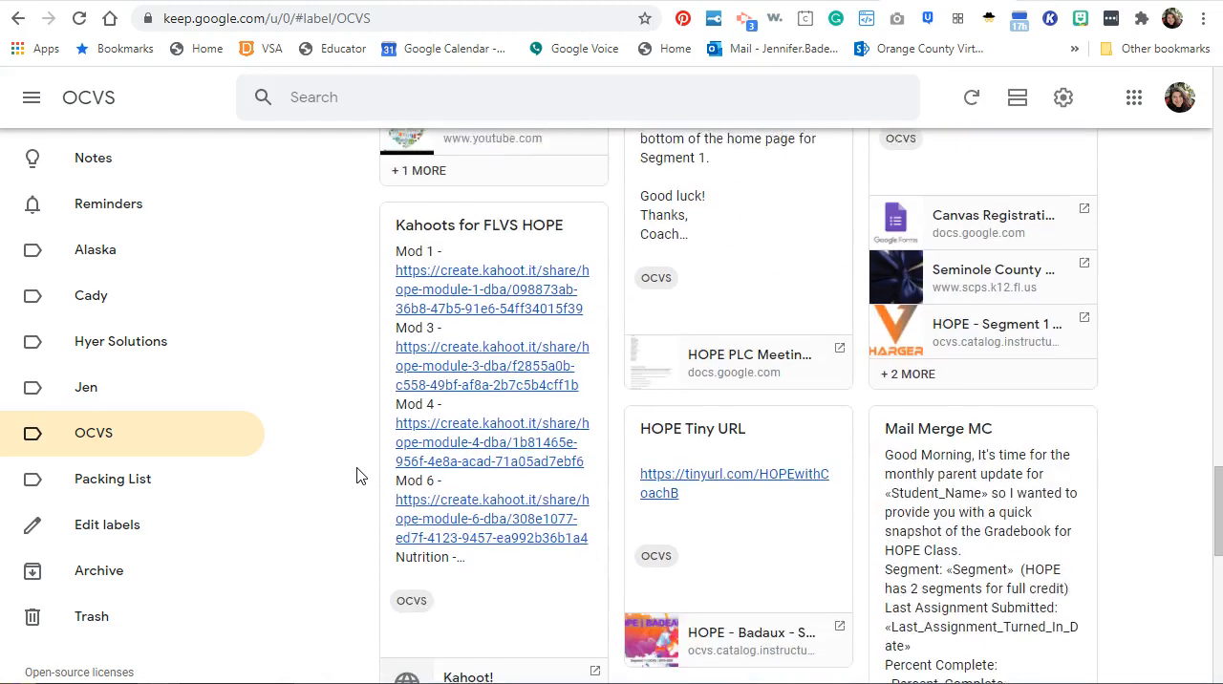
scroll(358, 476, "down", 5)
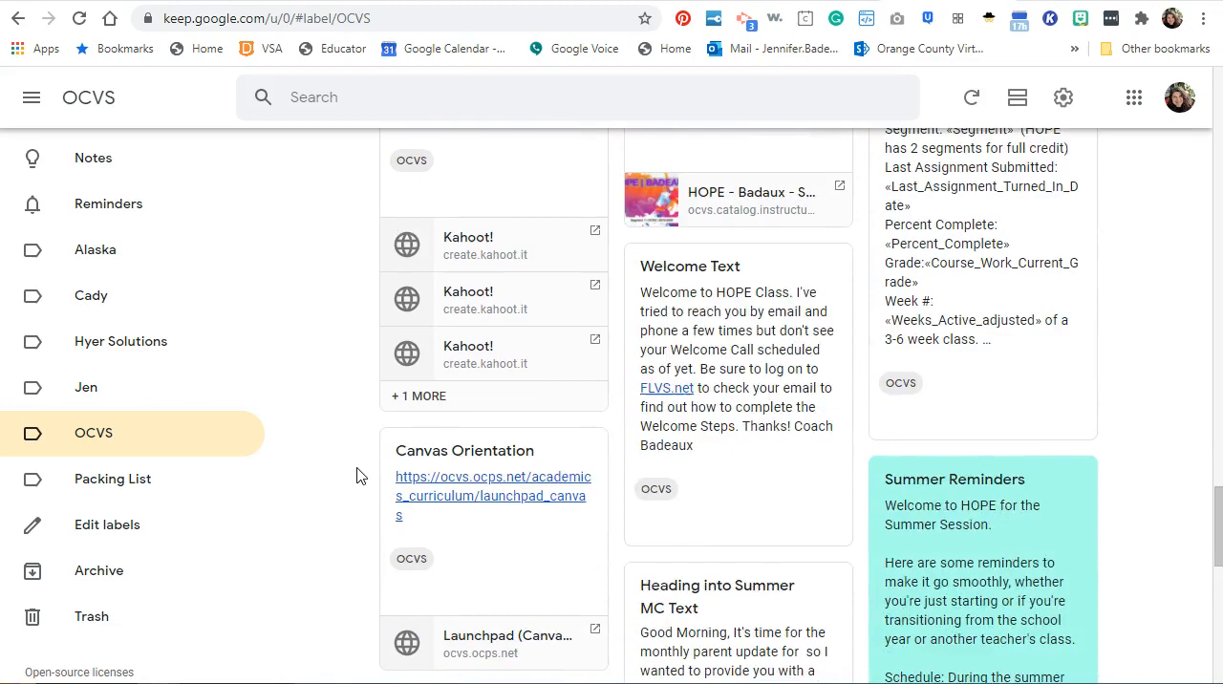
Browse the remaining email and text templates filed under the OCVS label and return to the main Notes view.
scroll(357, 475, "down", 1)
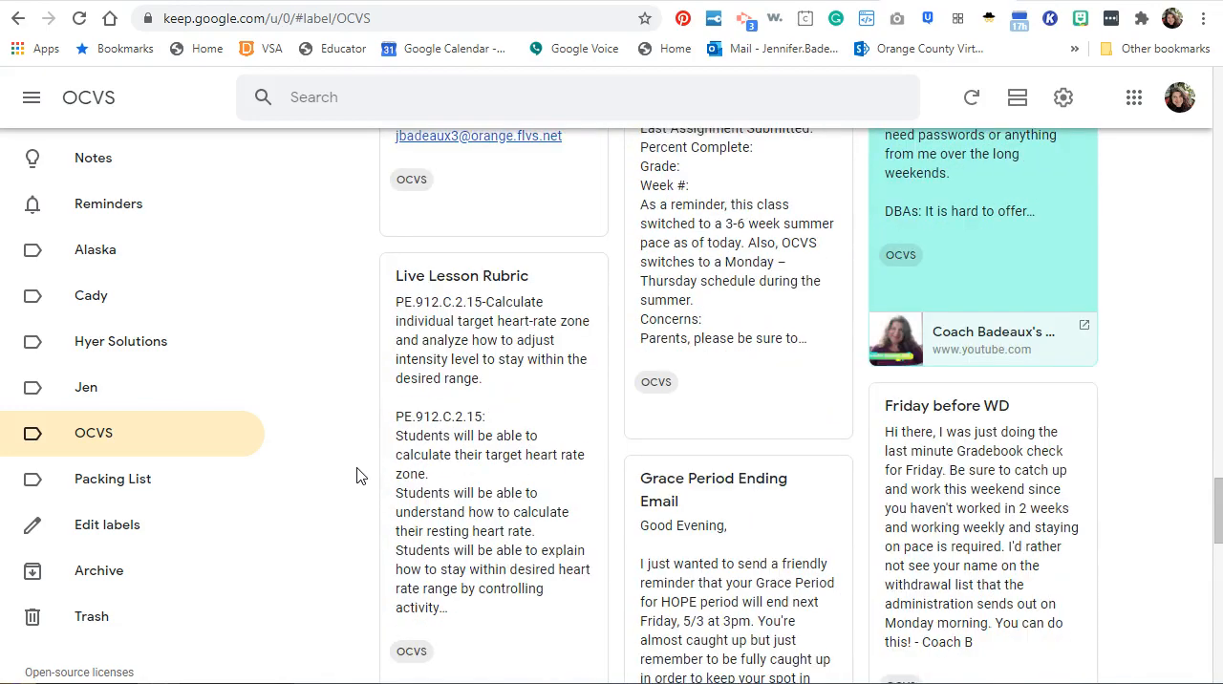
scroll(357, 475, "down", 11)
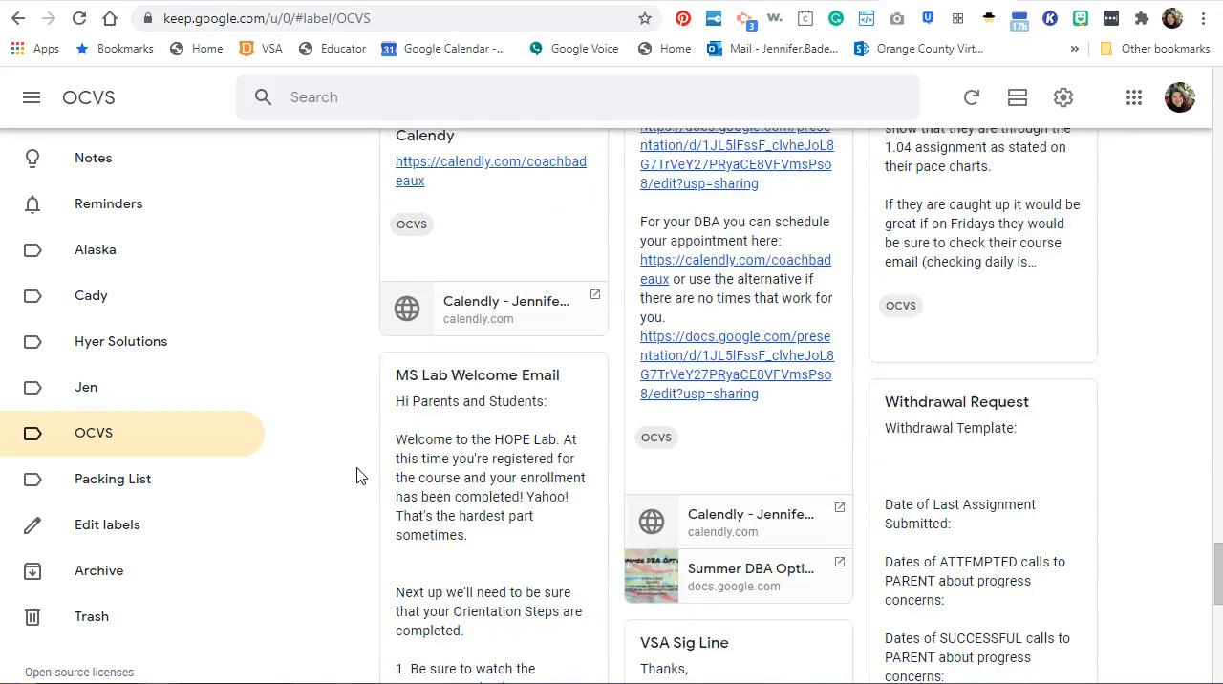
scroll(357, 475, "down", 6)
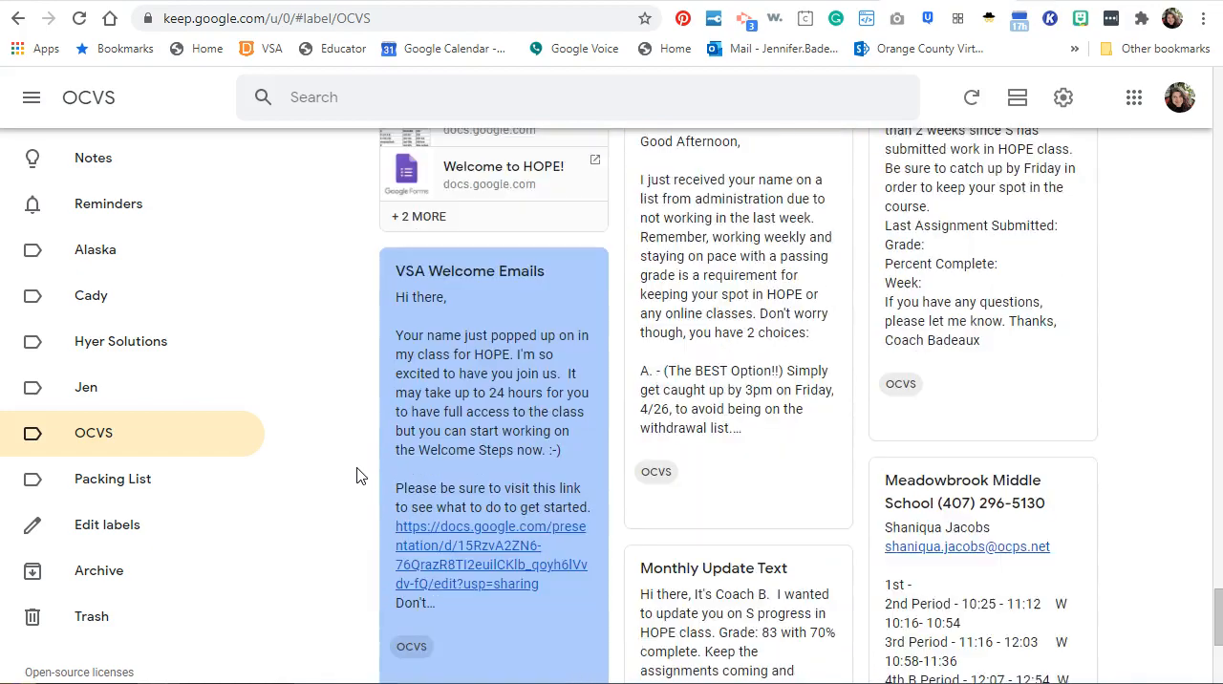
scroll(358, 476, "down", 3)
scroll(358, 476, "up", 20)
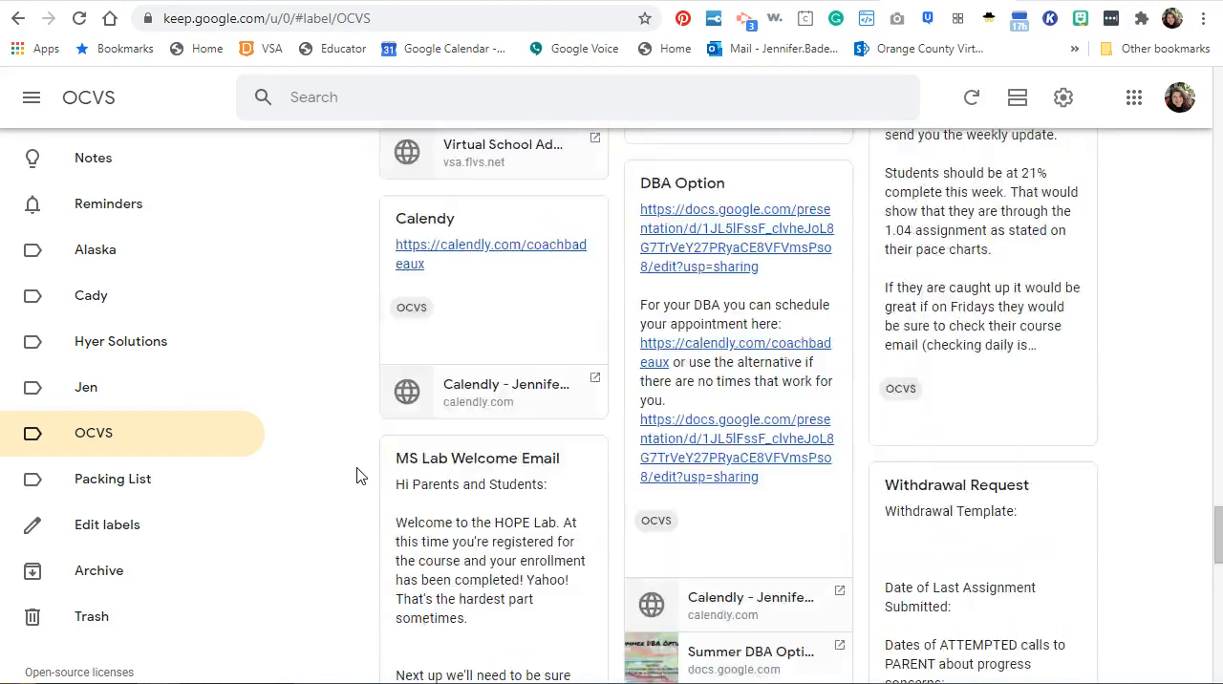
scroll(357, 475, "up", 7)
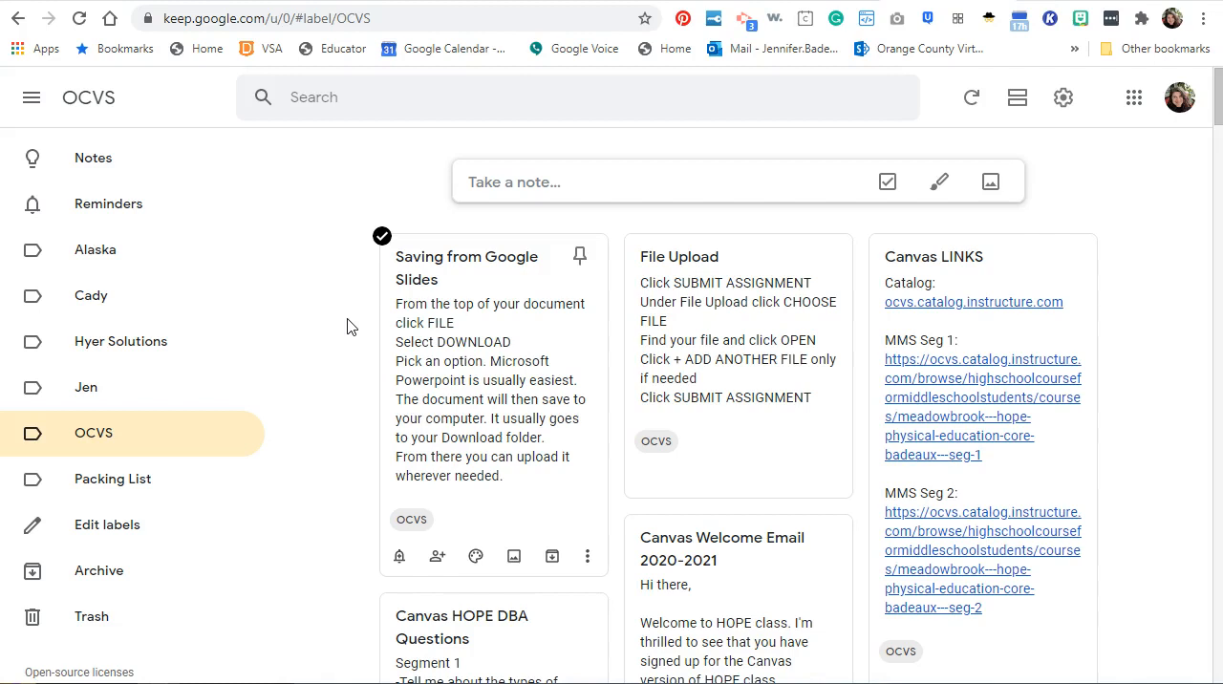
left_click(91, 170)
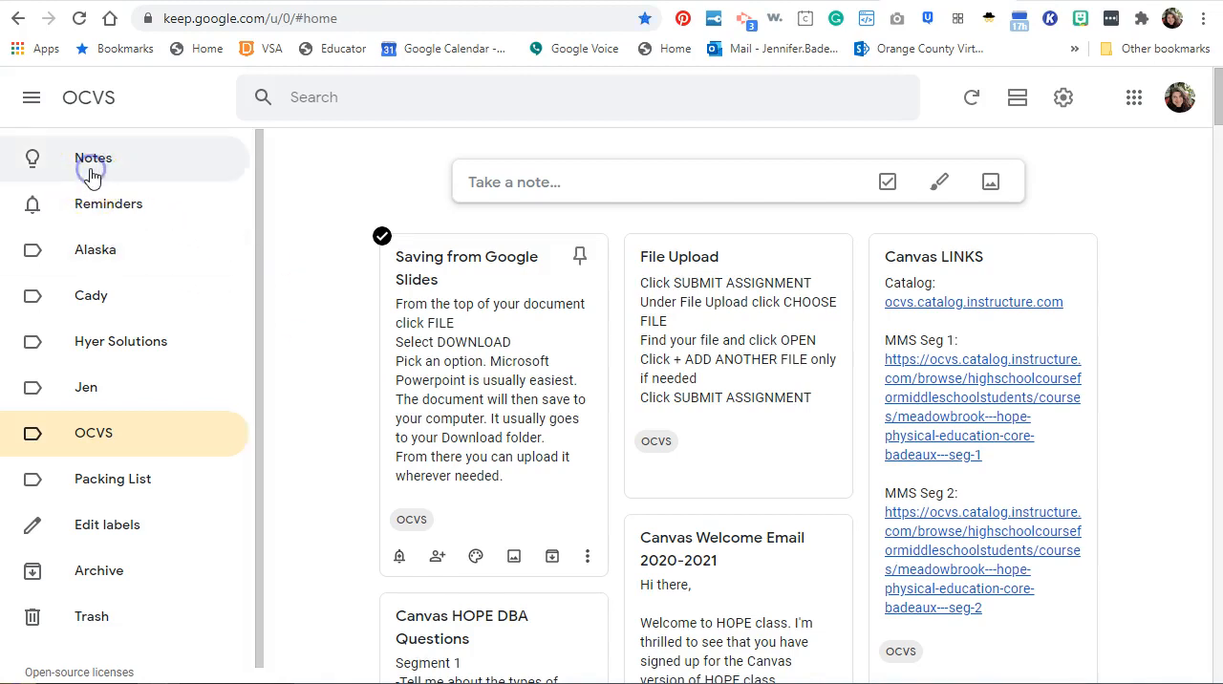